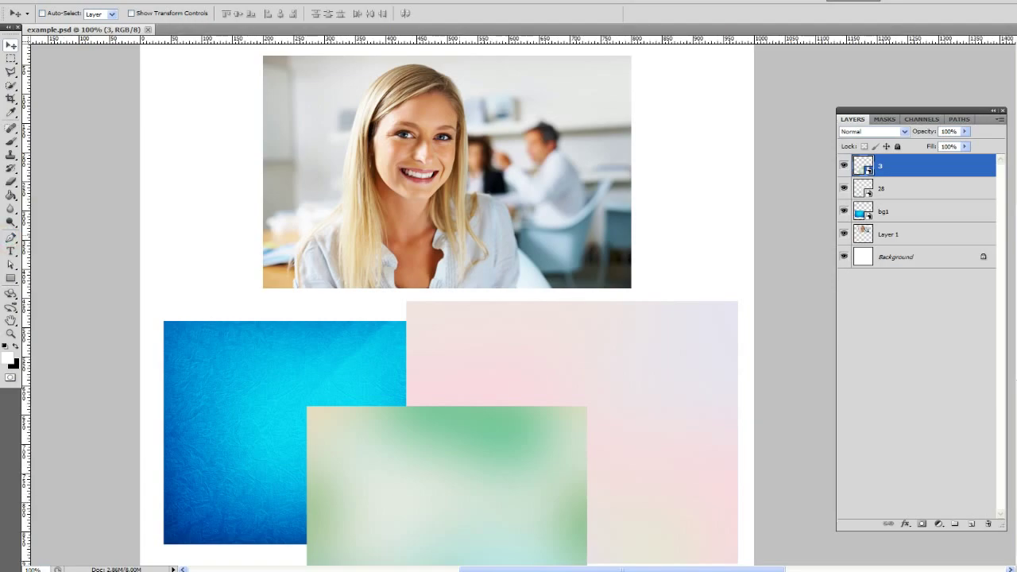
# Zoom to 400% on the neck and shoulder, make Layer 1 active, and take the Pen tool.
pyautogui.hotkey('ctrl', '+')
pyautogui.hotkey('ctrl', '+')
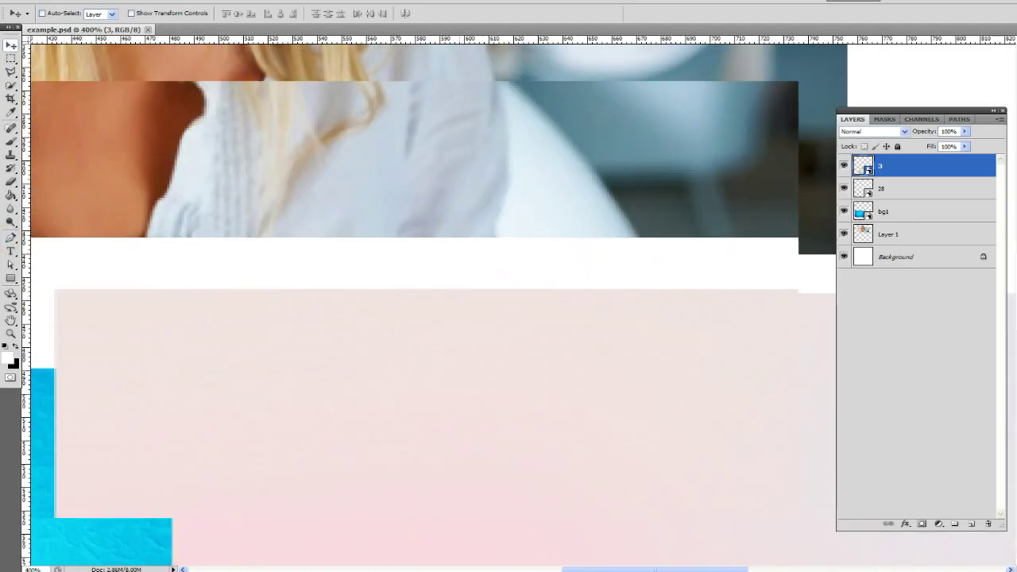
pyautogui.hotkey('ctrl', '+')
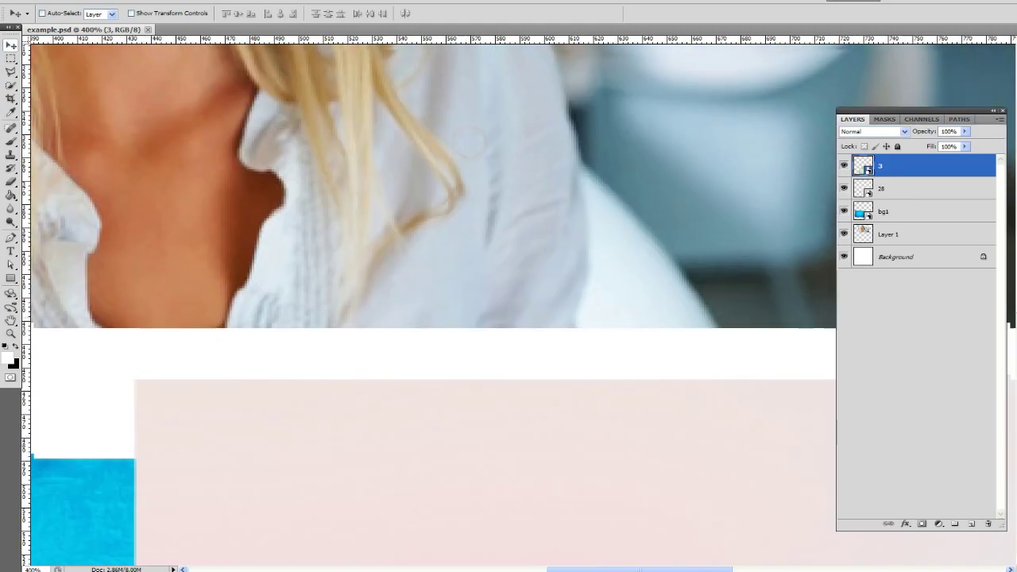
pyautogui.moveTo(470, 142); pyautogui.dragTo(569, 404)
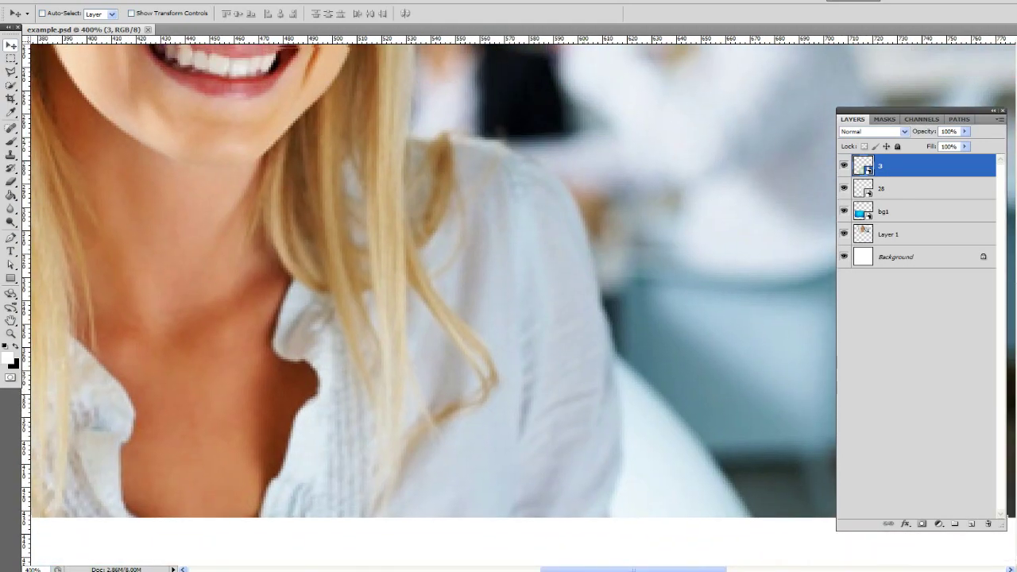
pyautogui.click(945, 229)
pyautogui.click(11, 238)
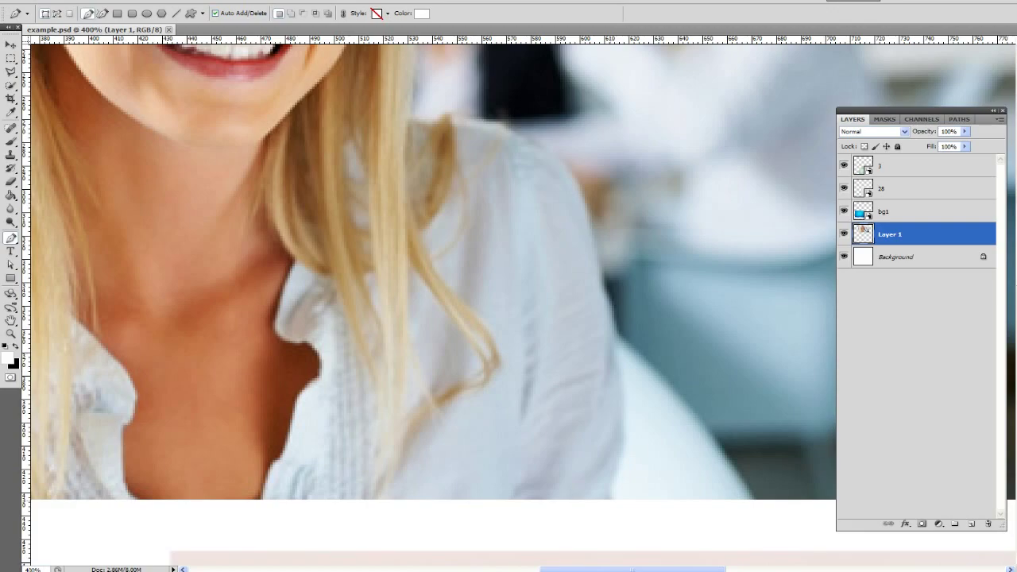
# Place the first Shape 1 anchors at the shoulder's bottom and curve them up its edge.
pyautogui.click(610, 499)
pyautogui.click(610, 488)
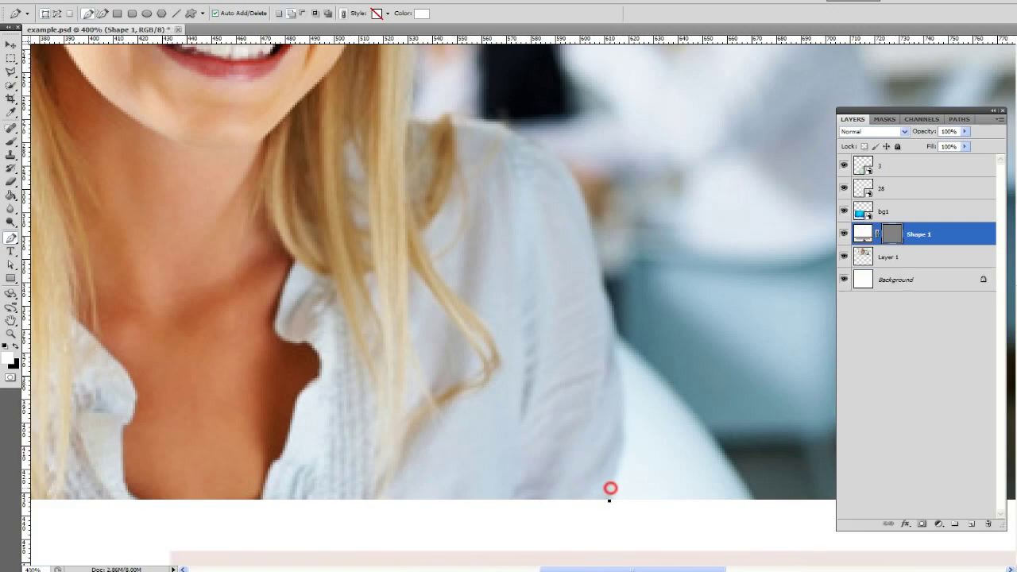
pyautogui.hotkey('ctrl', '+')
pyautogui.hotkey('ctrl', '+')
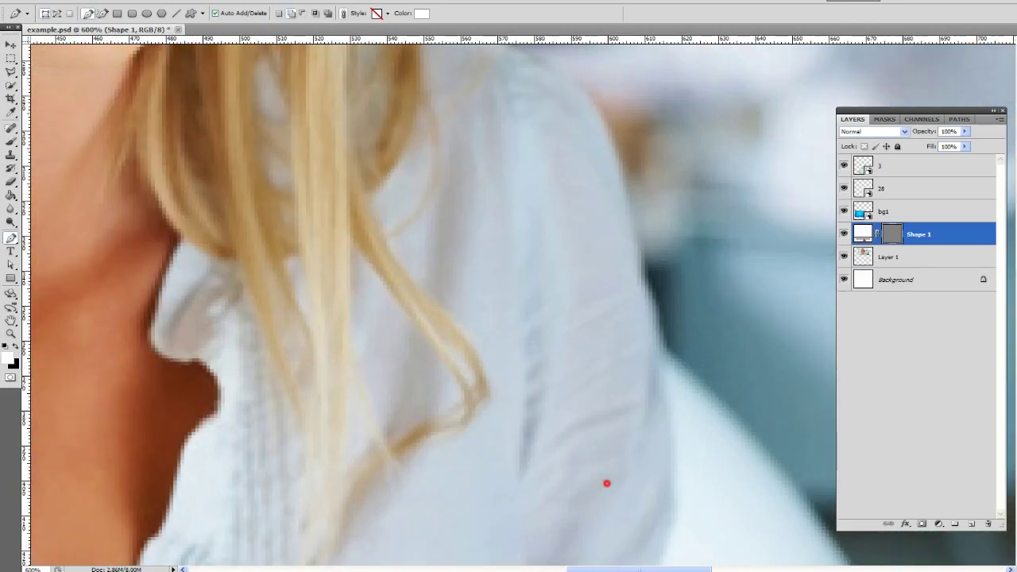
pyautogui.scroll(-5, 606, 483)
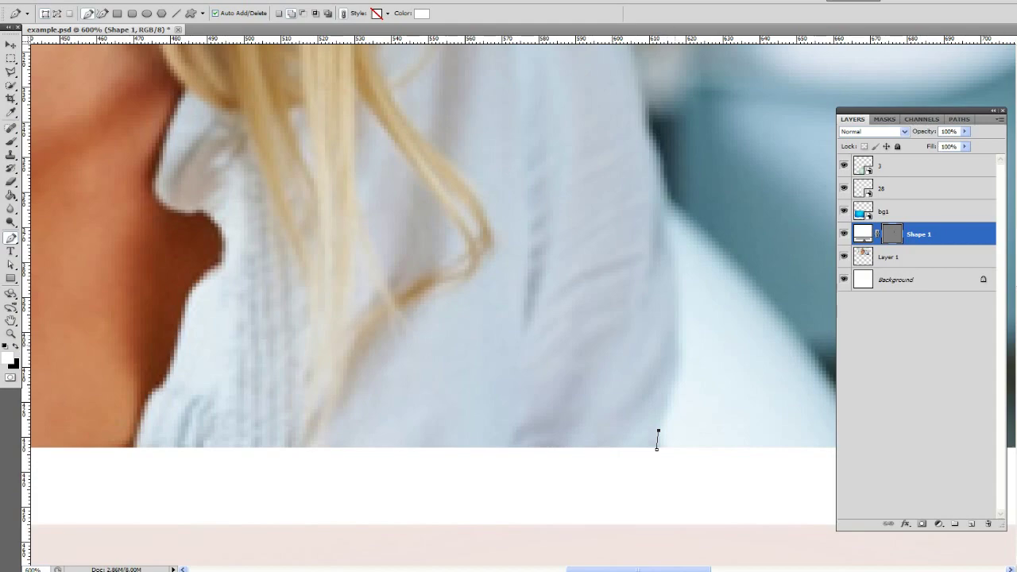
pyautogui.moveTo(675, 346); pyautogui.dragTo(672, 364)
pyautogui.moveTo(662, 222); pyautogui.dragTo(679, 315)
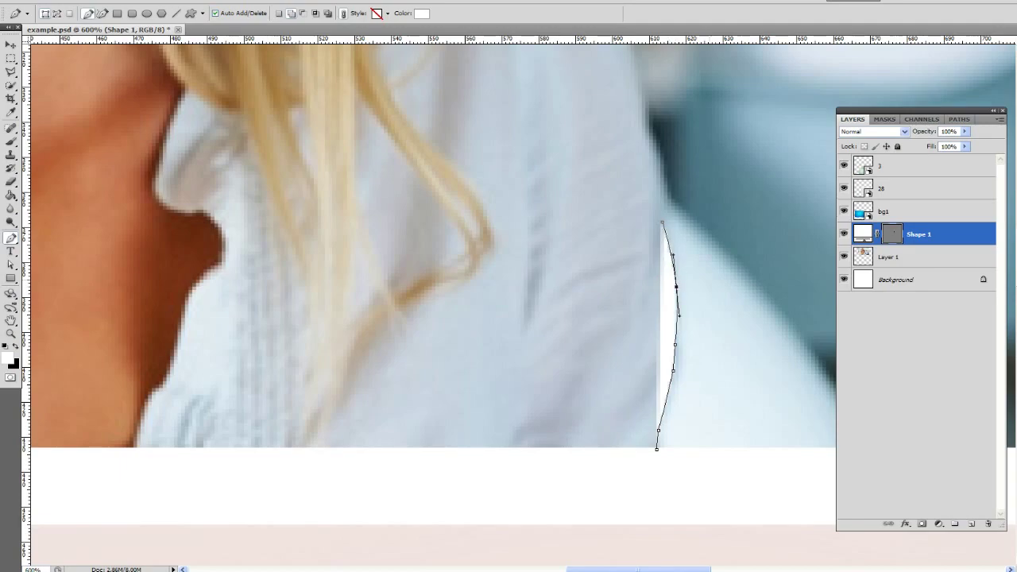
# Set the Shape 1 layer's Fill to 0% so the photo shows through.
pyautogui.click(964, 147)
pyautogui.moveTo(965, 158); pyautogui.dragTo(912, 158)
pyautogui.click(713, 152)
# Extend the outline further up the shoulder with curved anchors.
pyautogui.moveTo(714, 152); pyautogui.dragTo(621, 326)
pyautogui.click(554, 311)
pyautogui.click(565, 366)
pyautogui.moveTo(564, 366); pyautogui.dragTo(567, 362)
pyautogui.click(528, 199)
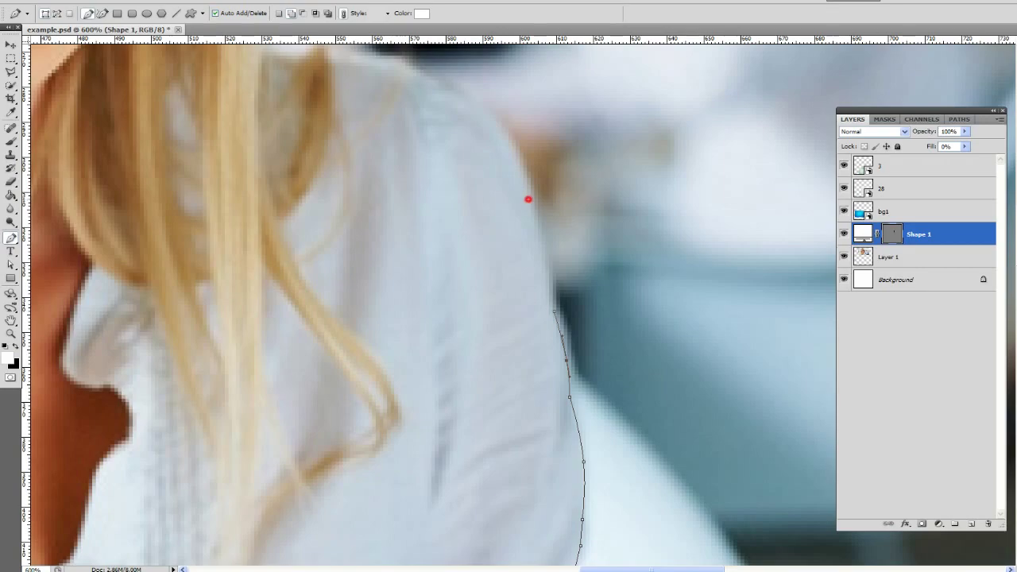
pyautogui.click(541, 257)
pyautogui.moveTo(547, 284); pyautogui.dragTo(546, 287)
pyautogui.moveTo(577, 160); pyautogui.dragTo(647, 325)
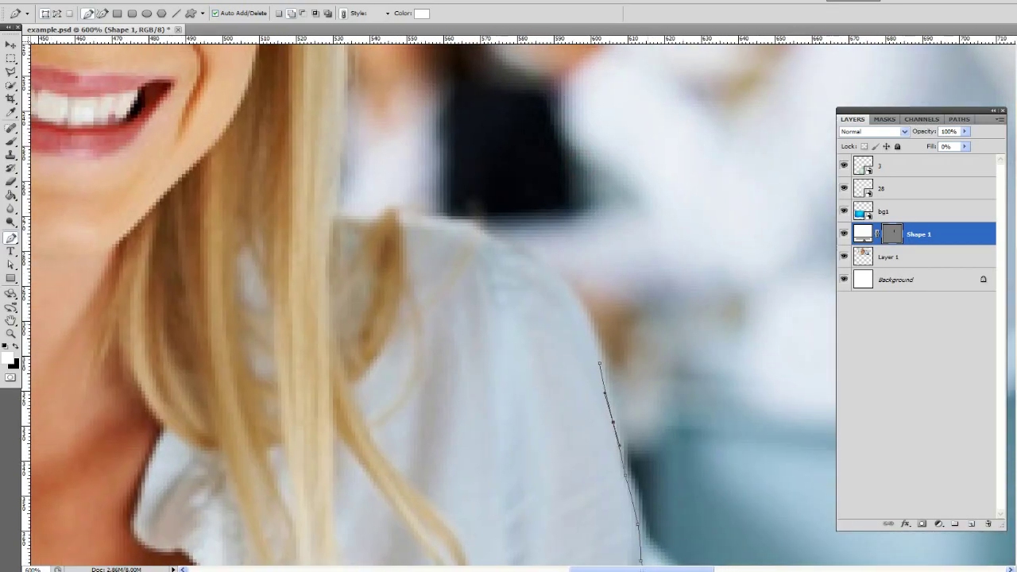
# Continue the curved outline along the shoulder top toward the neck and hair.
pyautogui.click(509, 247)
pyautogui.click(552, 303)
pyautogui.moveTo(552, 303); pyautogui.dragTo(569, 291)
pyautogui.click(464, 224)
pyautogui.moveTo(420, 254); pyautogui.dragTo(566, 341)
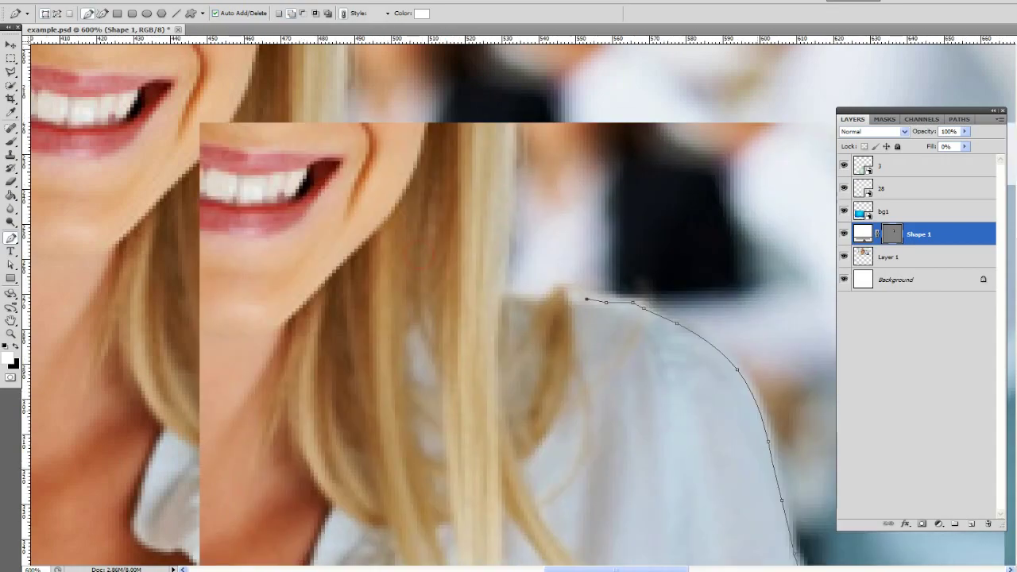
pyautogui.click(564, 305)
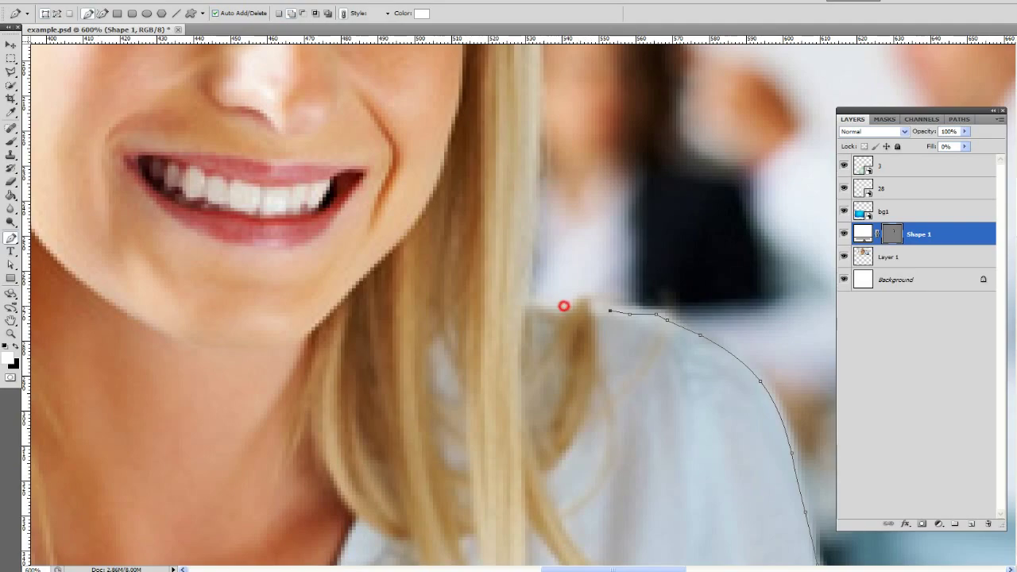
pyautogui.moveTo(580, 307); pyautogui.dragTo(583, 299)
pyautogui.click(533, 301)
# Run the outline from where the shoulder meets the hair straight up the hair edge.
pyautogui.moveTo(624, 148); pyautogui.dragTo(644, 293)
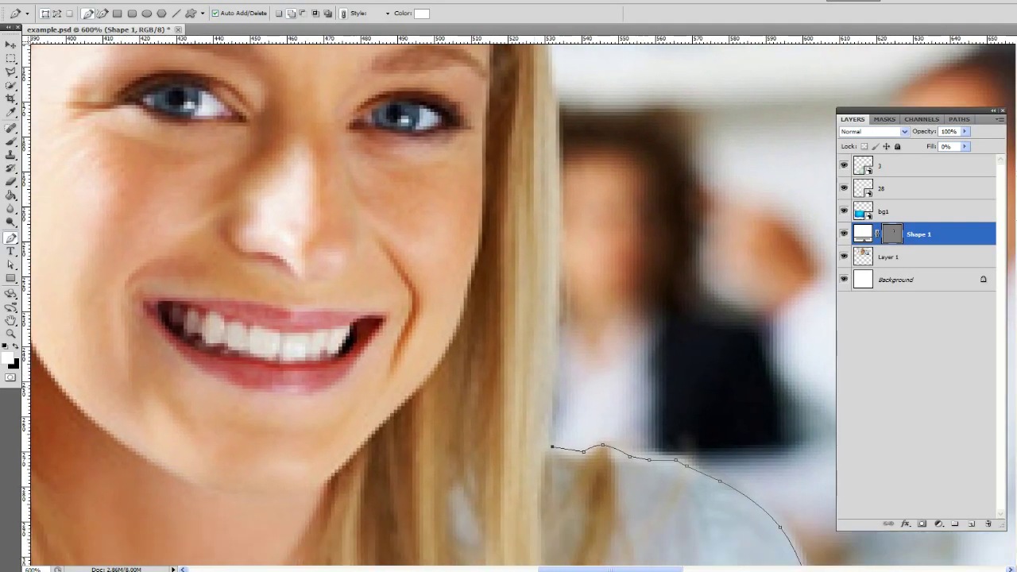
pyautogui.click(565, 450)
pyautogui.click(547, 438)
pyautogui.click(560, 146)
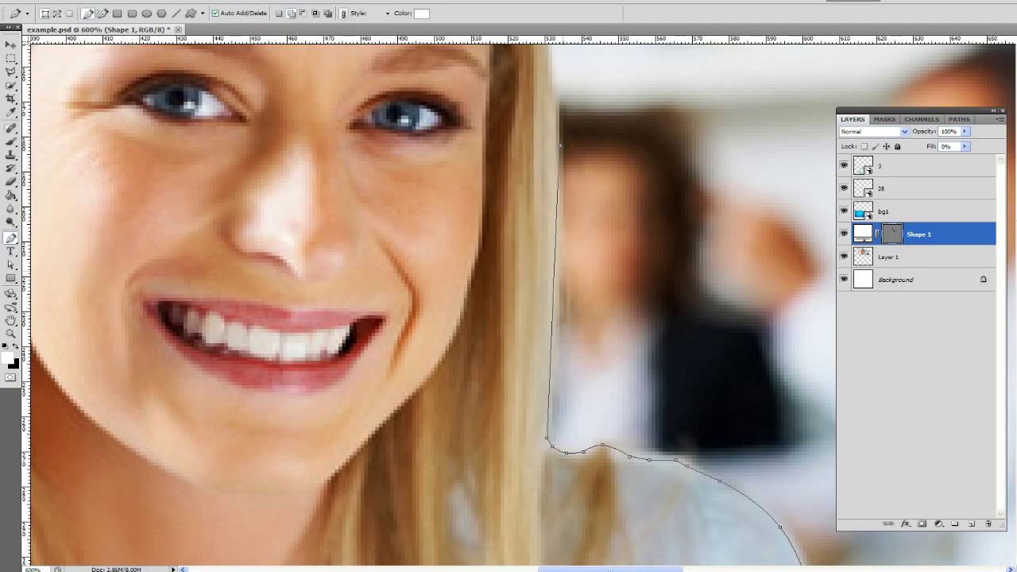
pyautogui.click(557, 279)
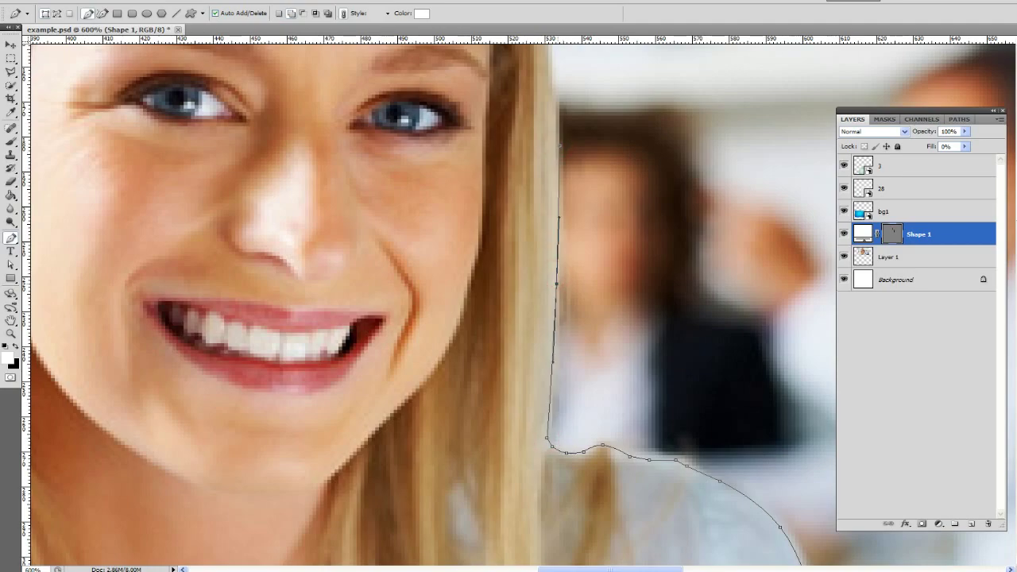
# Trace curved anchors up the side of the woman's hair.
pyautogui.moveTo(658, 125); pyautogui.dragTo(690, 375)
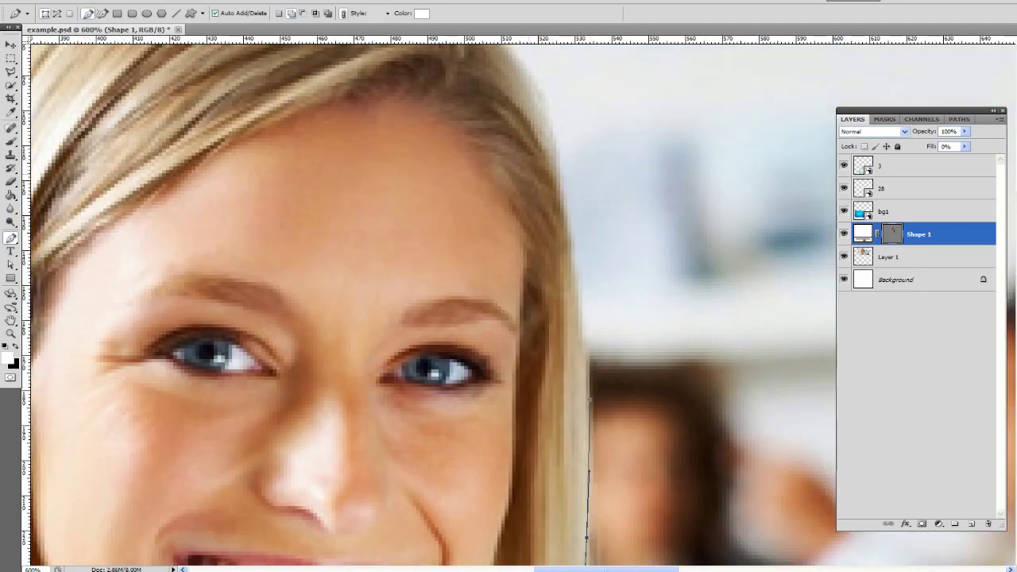
pyautogui.click(550, 130)
pyautogui.click(564, 225)
pyautogui.moveTo(564, 225); pyautogui.dragTo(570, 209)
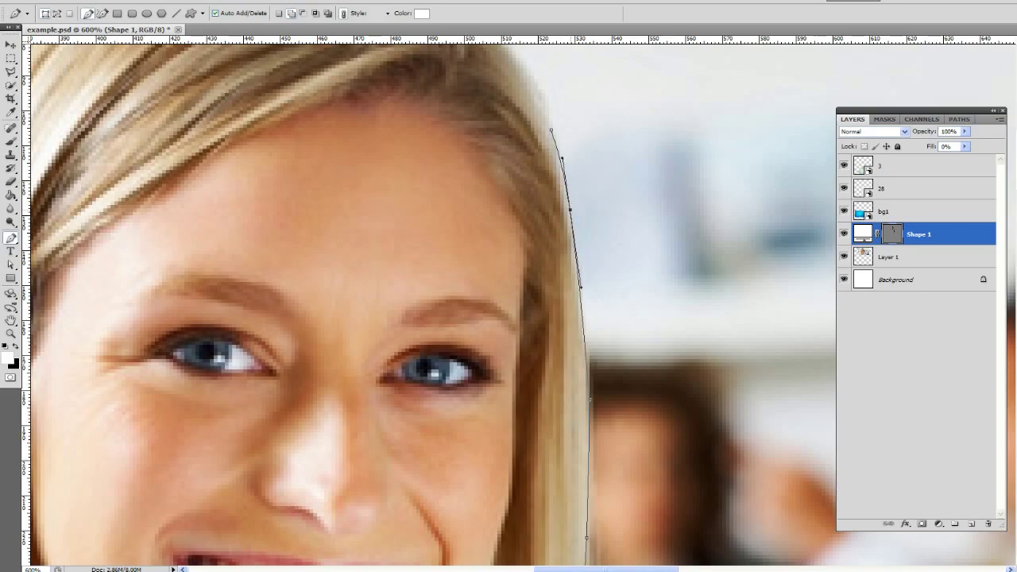
pyautogui.moveTo(643, 116); pyautogui.dragTo(735, 348)
pyautogui.click(570, 239)
pyautogui.click(606, 299)
pyautogui.moveTo(607, 301); pyautogui.dragTo(616, 297)
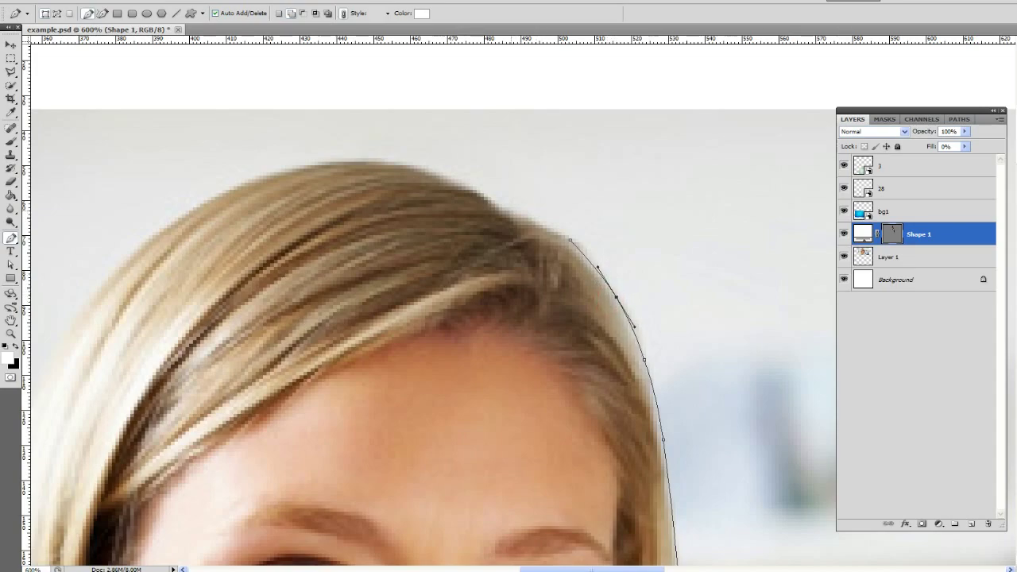
# Arc the outline over the crown of her head toward its left side.
pyautogui.click(528, 222)
pyautogui.moveTo(528, 222); pyautogui.dragTo(442, 178)
pyautogui.moveTo(430, 334); pyautogui.dragTo(580, 317)
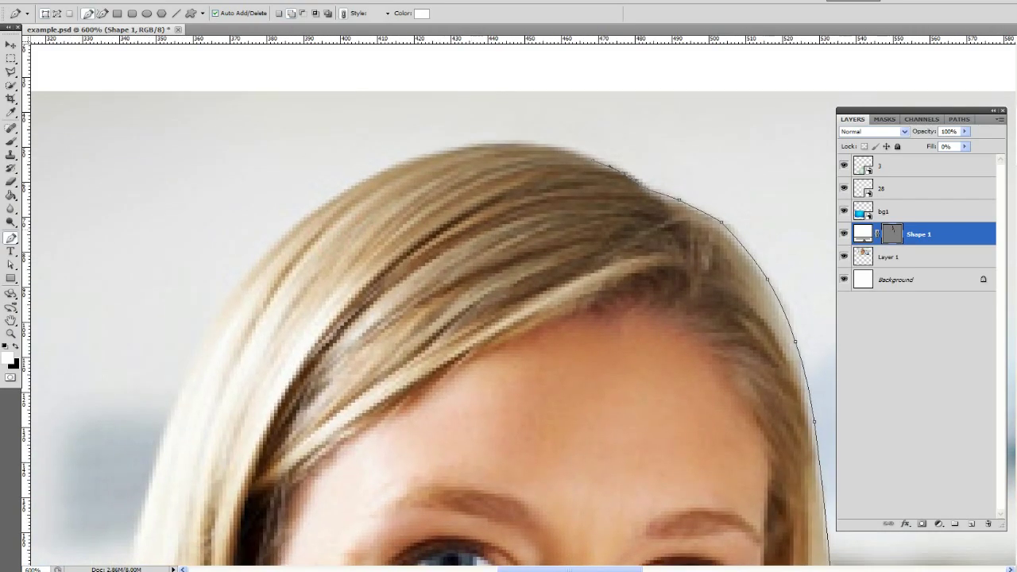
pyautogui.click(259, 258)
pyautogui.click(455, 201)
pyautogui.moveTo(455, 201); pyautogui.dragTo(438, 151)
pyautogui.moveTo(347, 180); pyautogui.dragTo(321, 187)
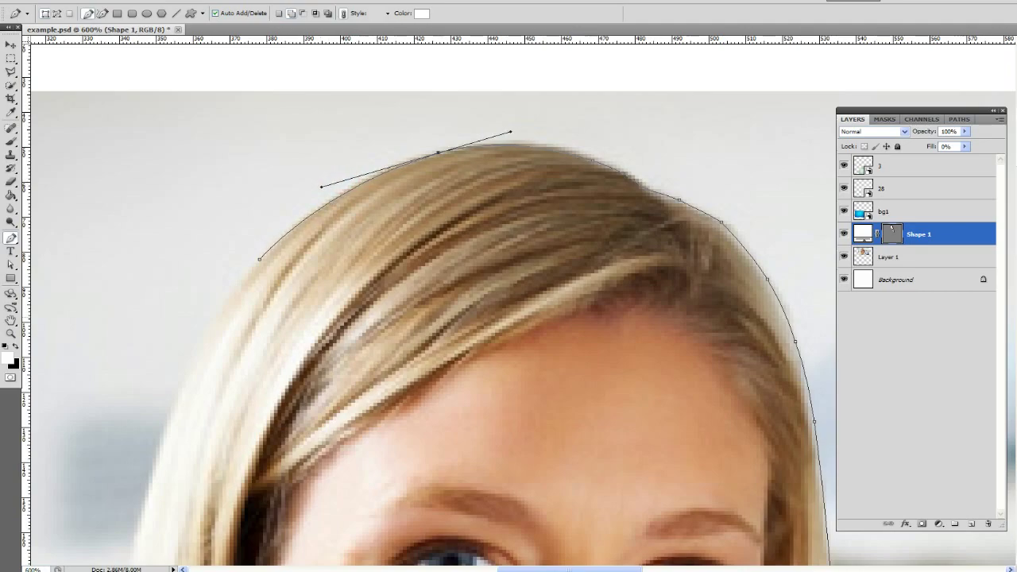
pyautogui.moveTo(327, 337); pyautogui.dragTo(499, 169)
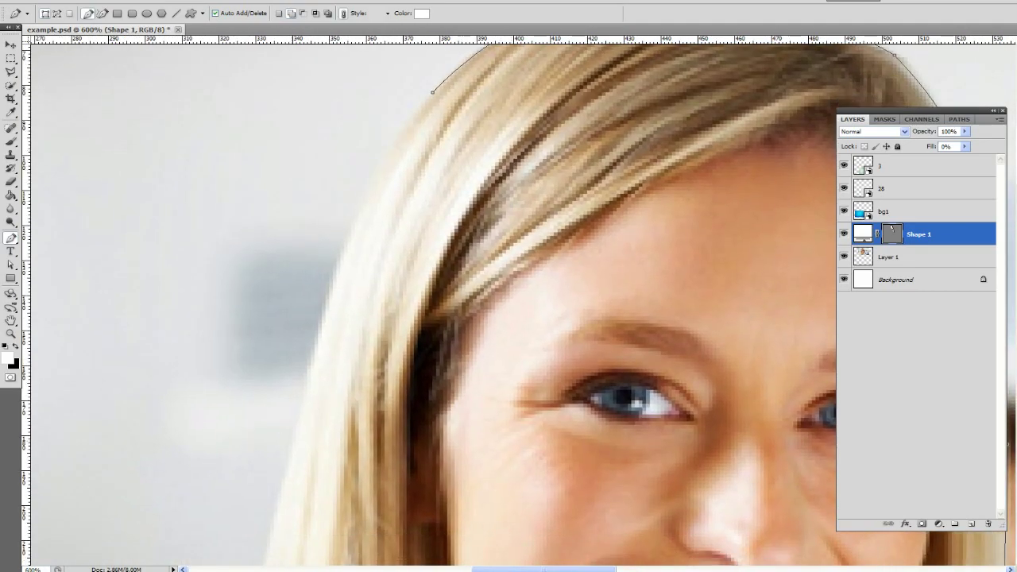
# Trace the outline down the left edge of the hair.
pyautogui.click(294, 442)
pyautogui.click(369, 250)
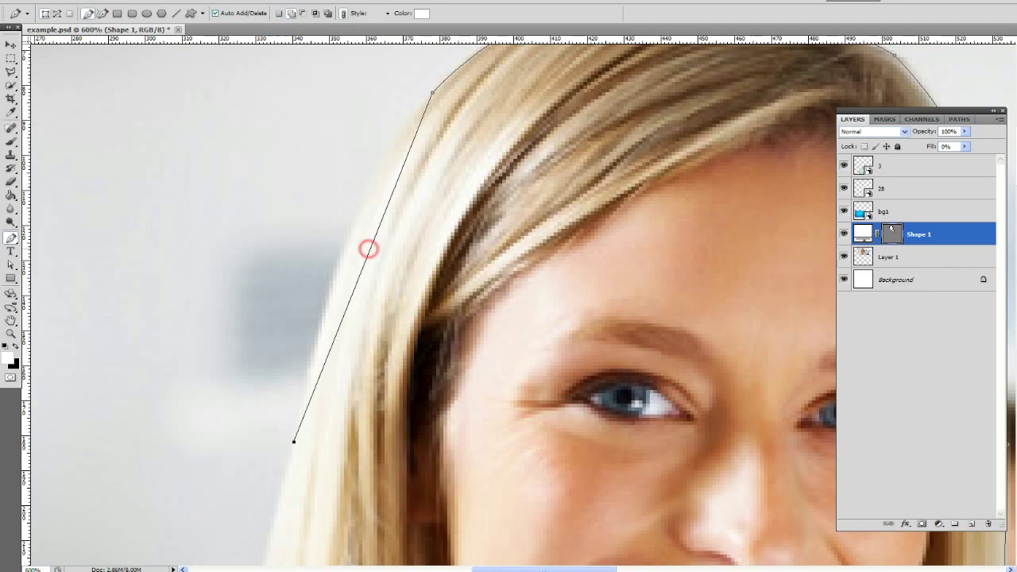
pyautogui.moveTo(369, 250); pyautogui.dragTo(356, 224)
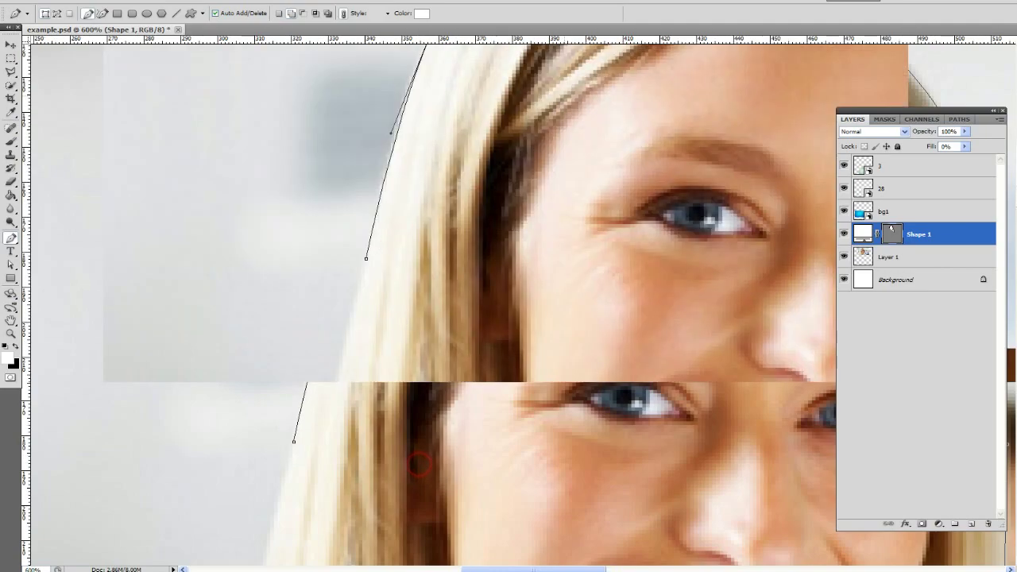
pyautogui.moveTo(420, 464); pyautogui.dragTo(520, 150)
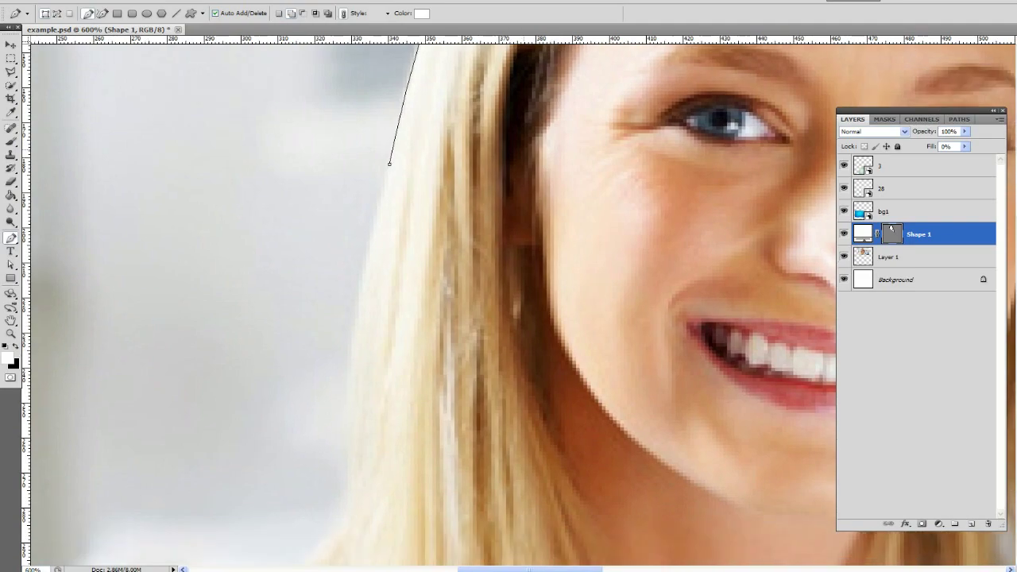
pyautogui.click(353, 443)
pyautogui.click(377, 248)
pyautogui.moveTo(378, 248); pyautogui.dragTo(364, 263)
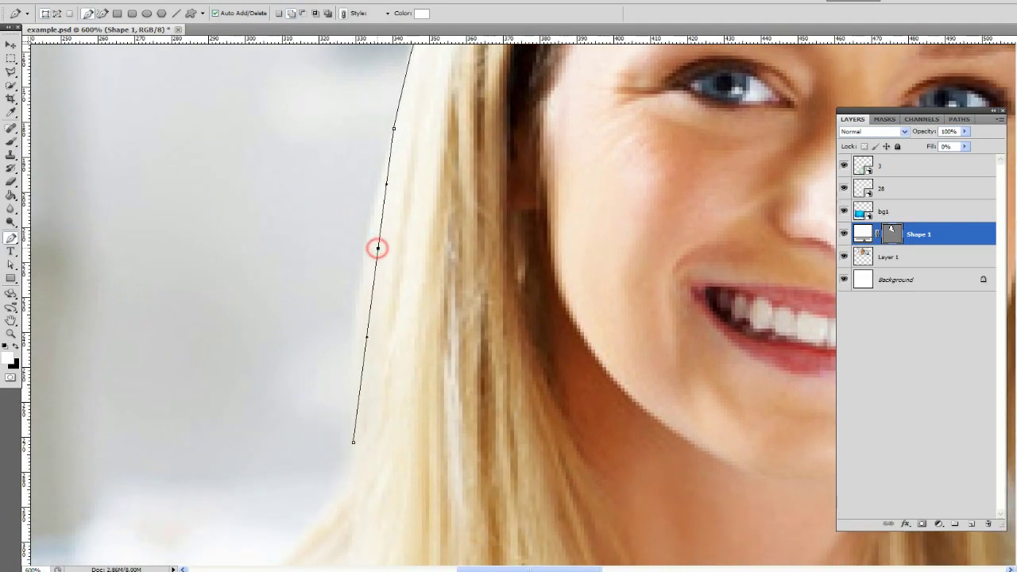
# Continue the outline down the hair onto the left shoulder.
pyautogui.moveTo(499, 484)
pyautogui.mouseDown()
pyautogui.moveTo(499, 399)
pyautogui.moveTo(608, 220)
pyautogui.mouseUp()
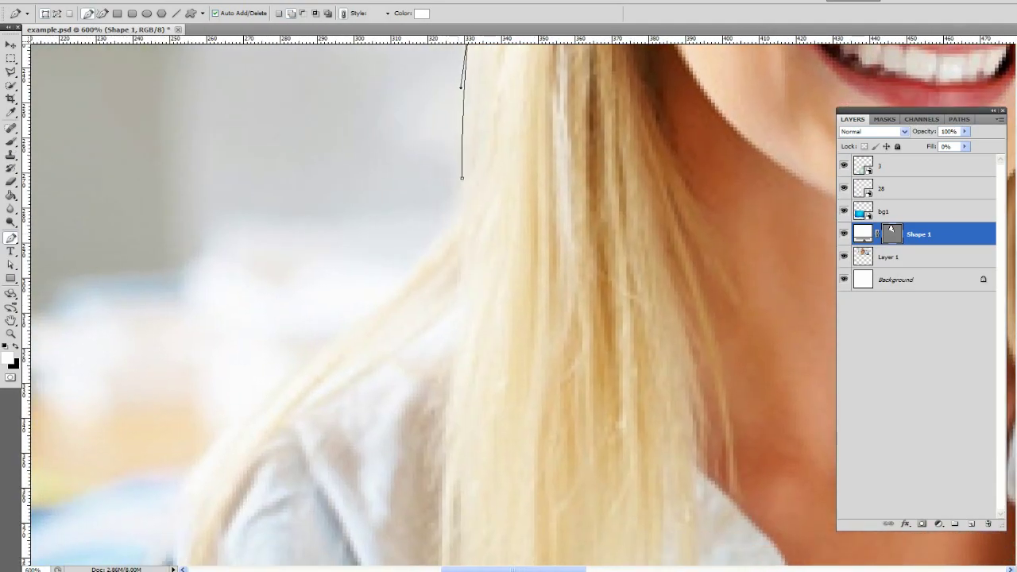
pyautogui.click(445, 233)
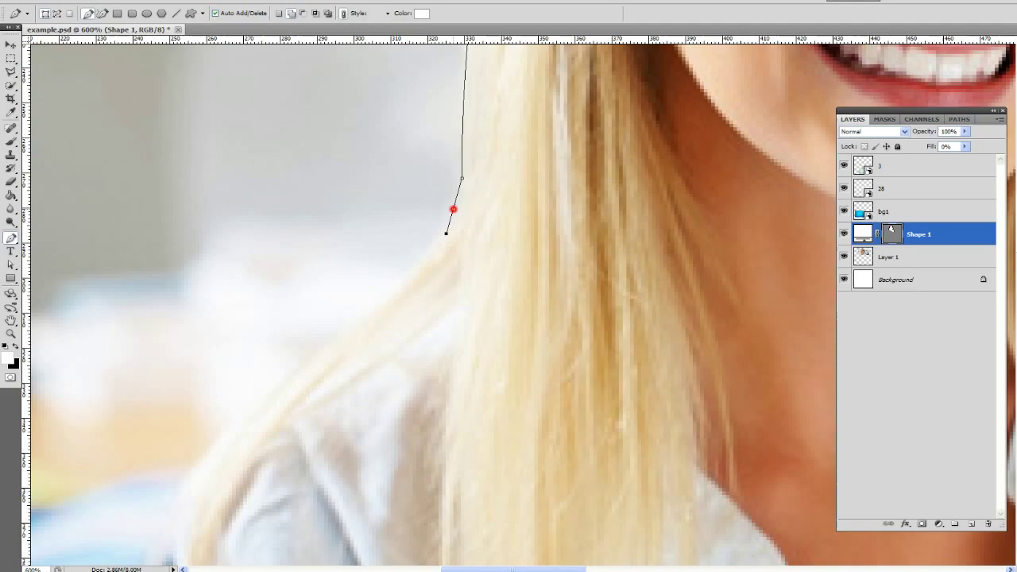
pyautogui.moveTo(452, 209); pyautogui.dragTo(457, 212)
pyautogui.click(382, 304)
pyautogui.moveTo(421, 262); pyautogui.dragTo(426, 262)
pyautogui.moveTo(333, 437); pyautogui.dragTo(516, 311)
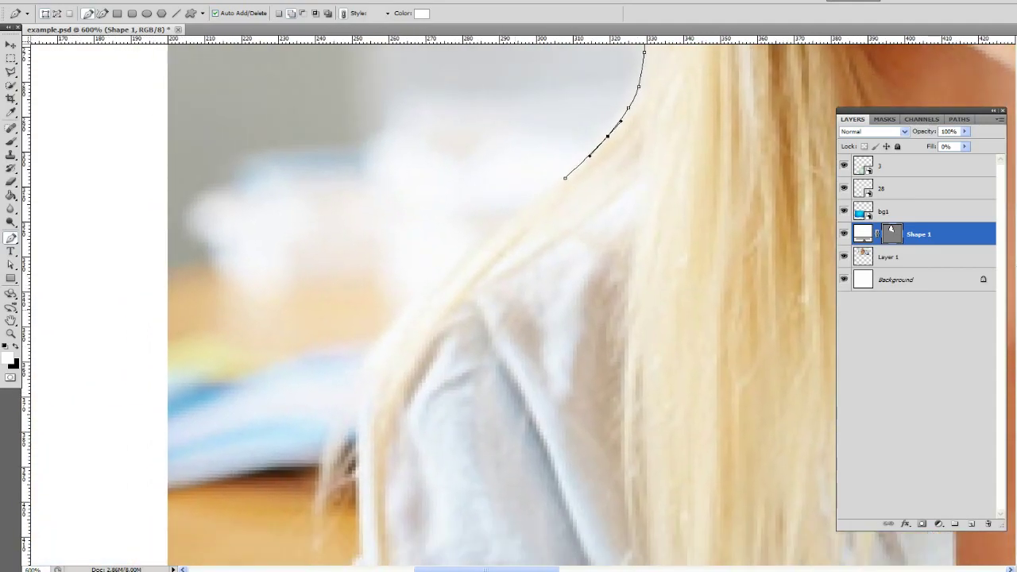
pyautogui.click(427, 290)
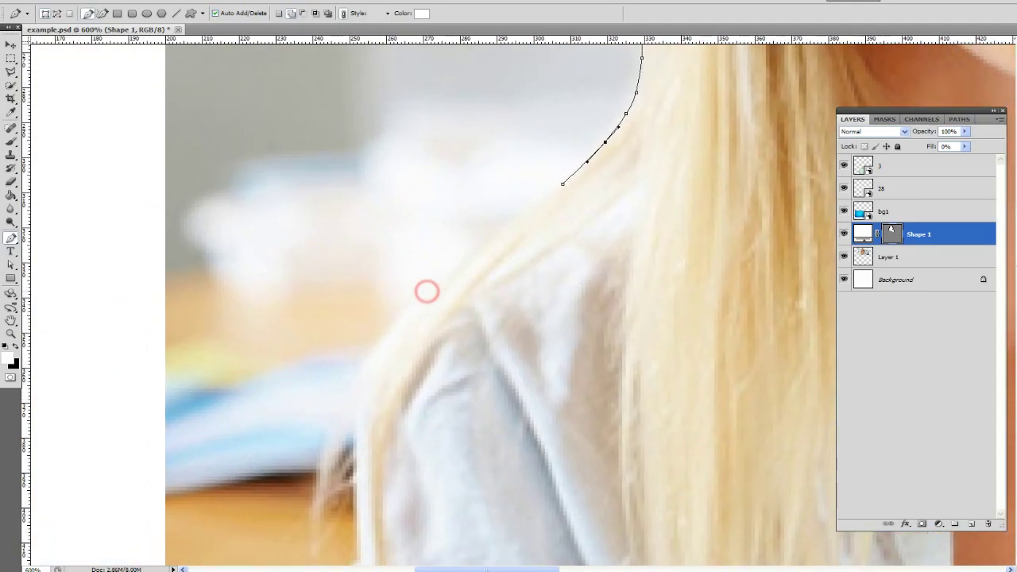
pyautogui.moveTo(487, 242); pyautogui.dragTo(486, 238)
# Run the outline down the left shoulder and close it along the image's bottom edge.
pyautogui.click(354, 422)
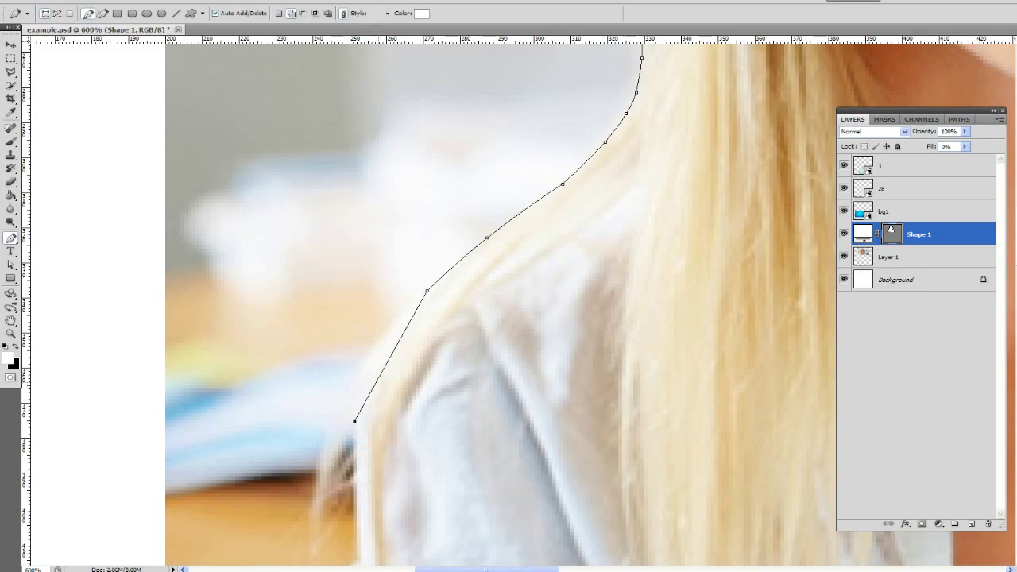
pyautogui.click(378, 380)
pyautogui.moveTo(377, 380); pyautogui.dragTo(362, 362)
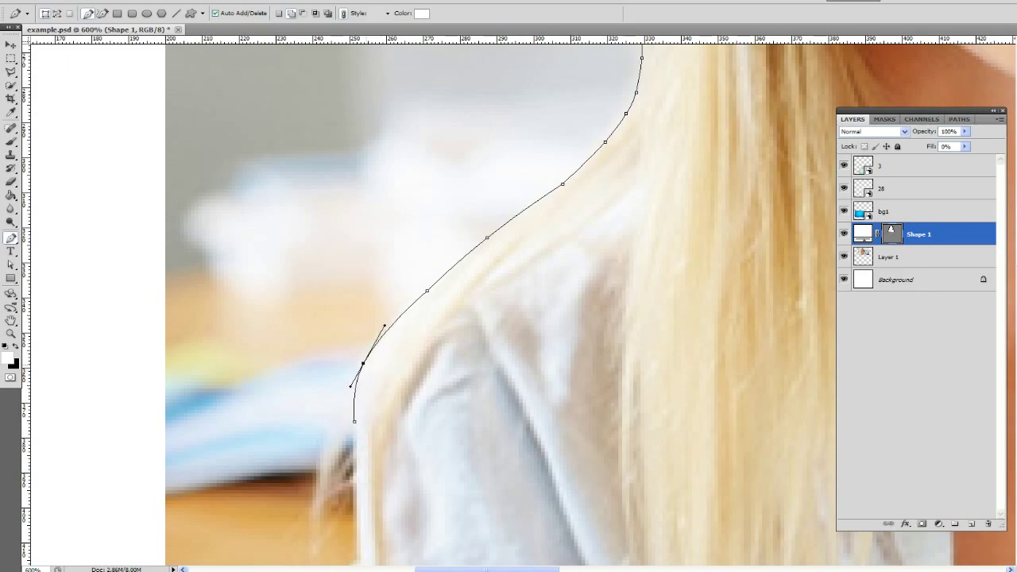
pyautogui.moveTo(479, 479); pyautogui.dragTo(472, 278)
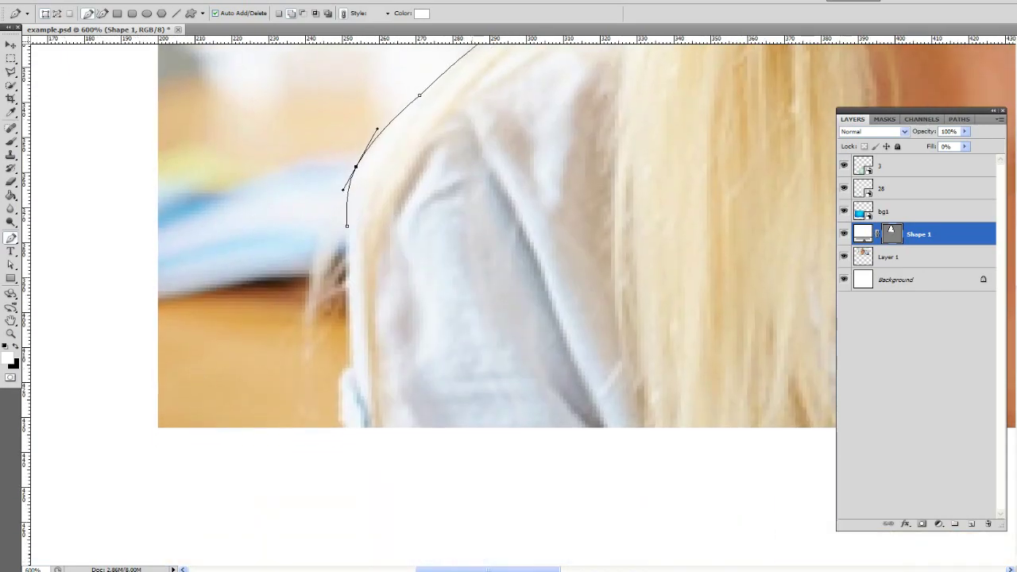
pyautogui.click(351, 363)
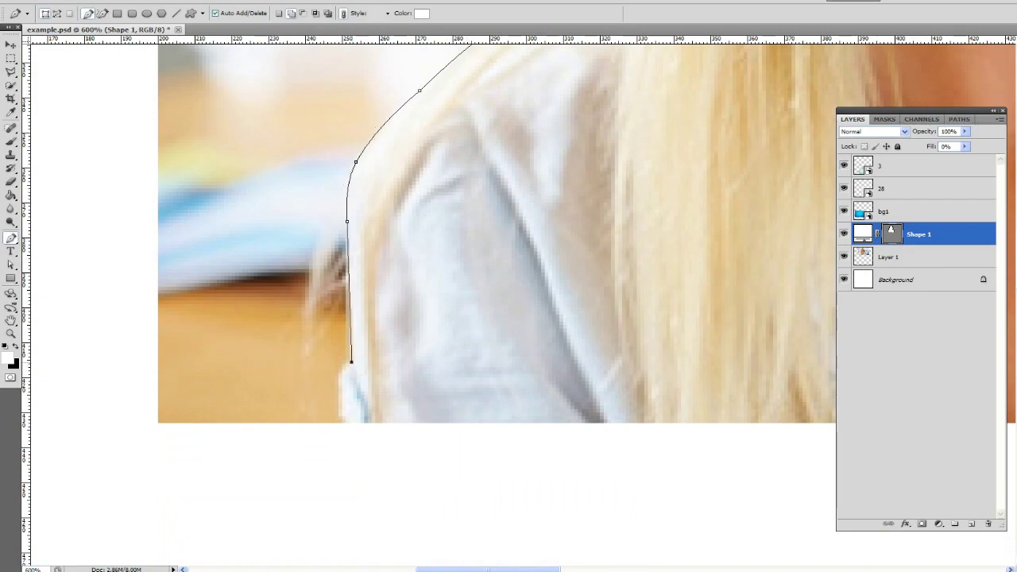
pyautogui.moveTo(345, 423); pyautogui.dragTo(341, 374)
pyautogui.moveTo(616, 282); pyautogui.dragTo(310, 282)
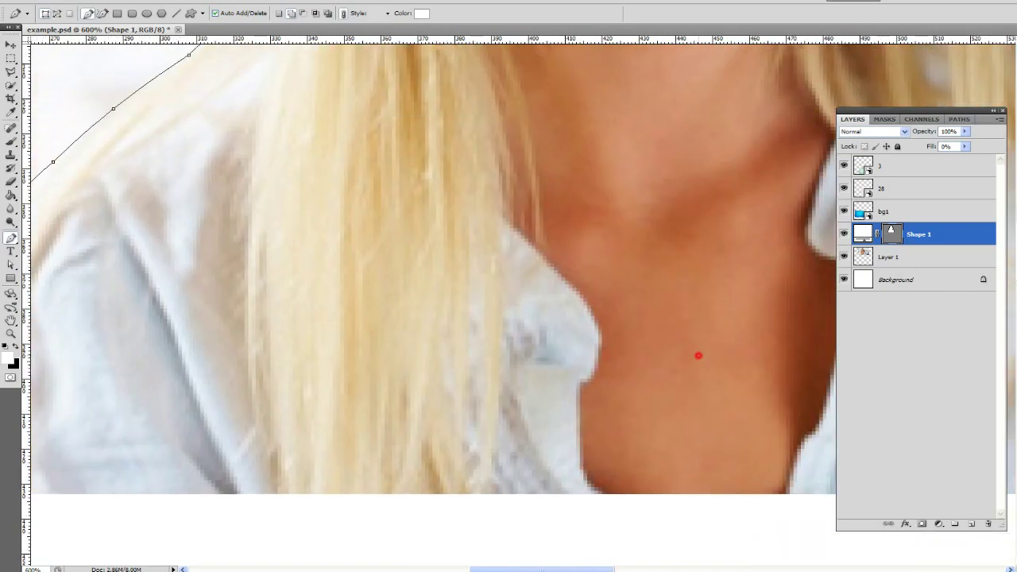
pyautogui.moveTo(697, 354); pyautogui.dragTo(402, 302)
pyautogui.moveTo(808, 302); pyautogui.dragTo(434, 318)
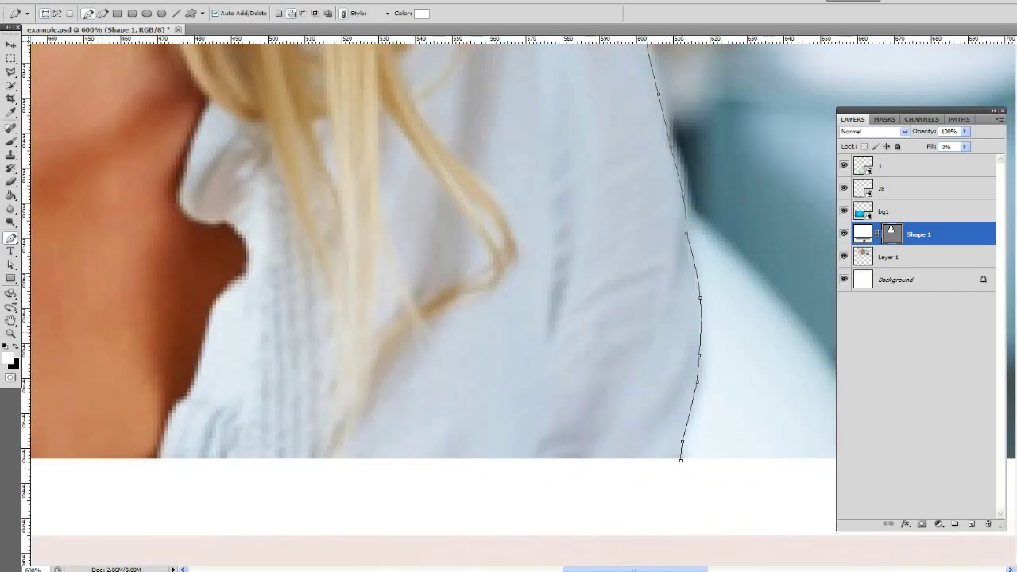
pyautogui.click(680, 460)
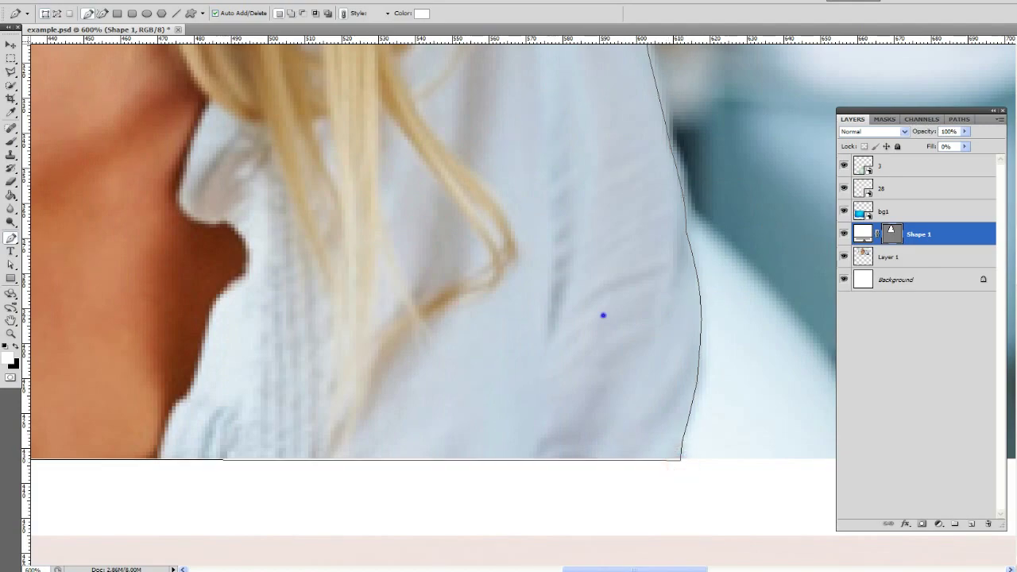
# Convert the closed path into a selection with Make Selection.
pyautogui.rightClick(605, 317)
pyautogui.click(641, 363)
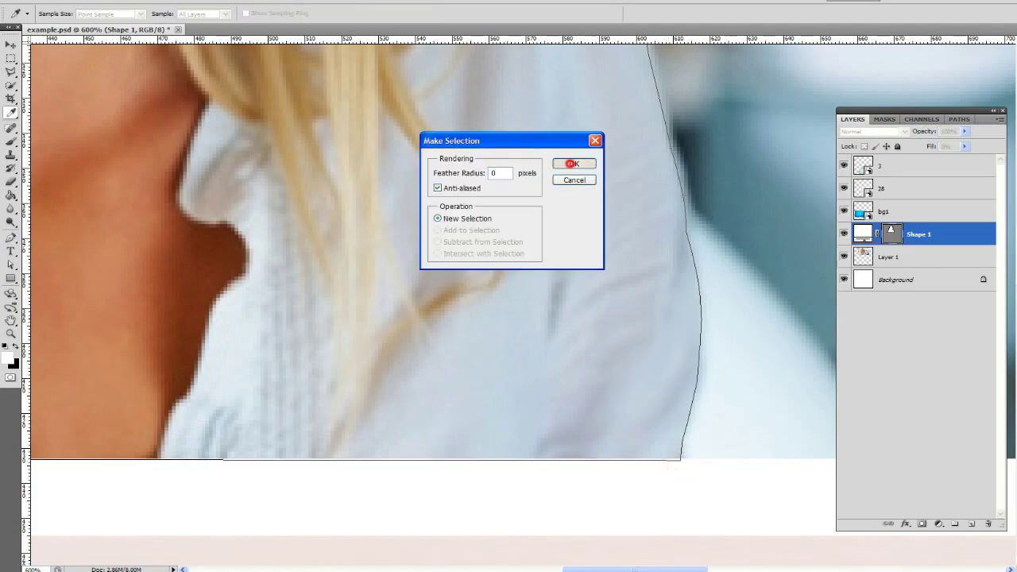
pyautogui.click(576, 162)
# Copy the selected woman from Layer 1 onto a new layer and hide Layer 1.
pyautogui.click(917, 259)
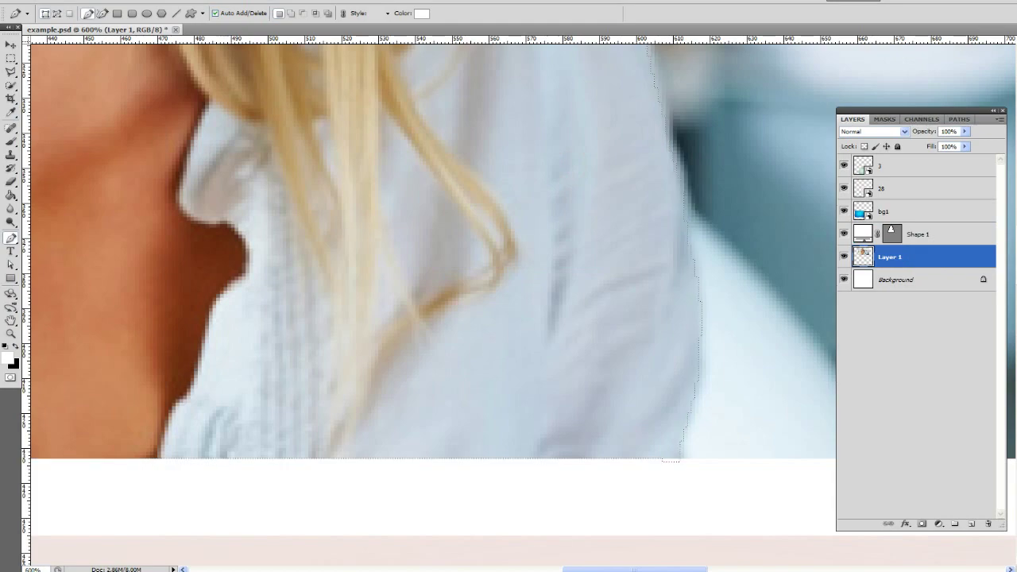
pyautogui.hotkey('ctrl', 'c')
pyautogui.hotkey('ctrl', 'v')
pyautogui.click(846, 278)
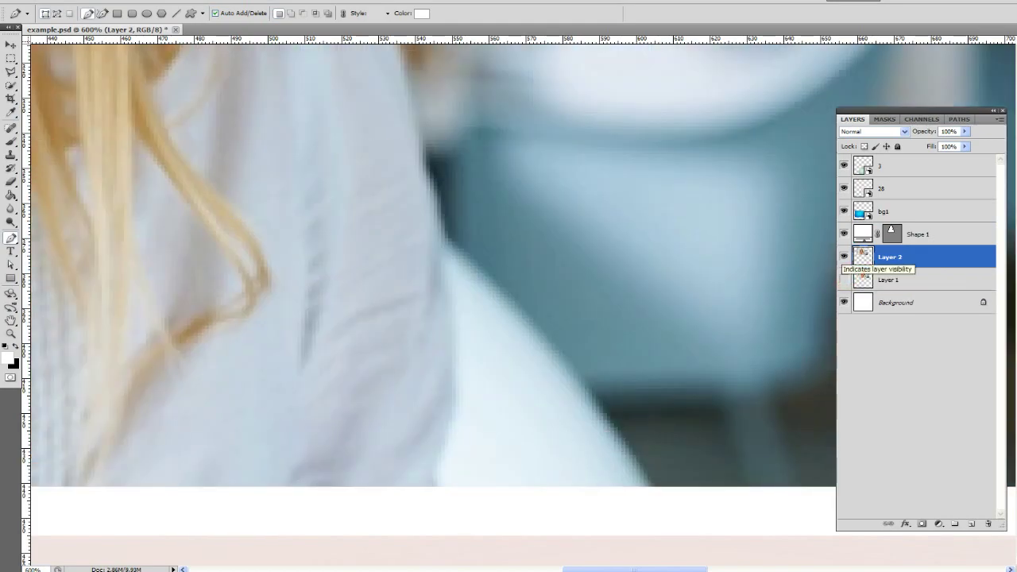
# Delete the faulty Layer 2, reload the selection, Ctrl+J a new Layer 2, hide Layer 1 and Shape 1.
pyautogui.press('Delete')
pyautogui.keyDown('ctrl'); pyautogui.click(863, 256); pyautogui.keyUp('ctrl')
pyautogui.click(844, 257)
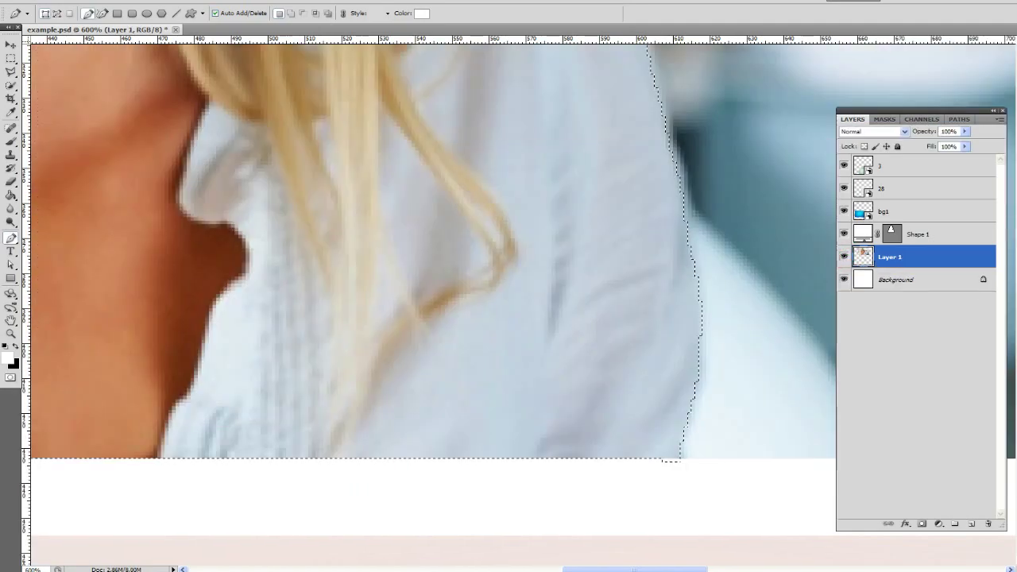
pyautogui.hotkey('ctrl', '-')
pyautogui.hotkey('ctrl', '-')
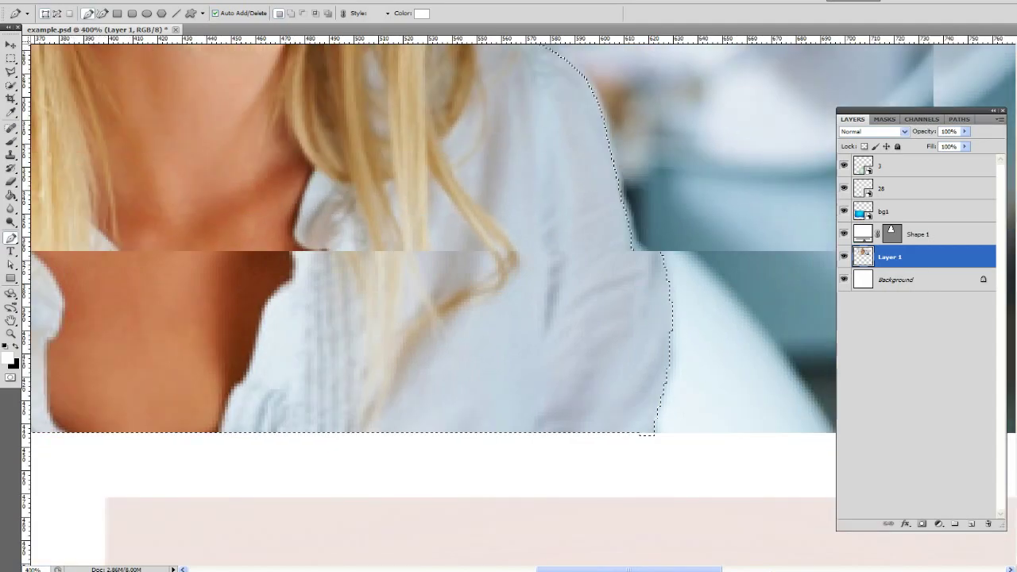
pyautogui.hotkey('ctrl', '-')
pyautogui.hotkey('ctrl', '-')
pyautogui.hotkey('ctrl', '-')
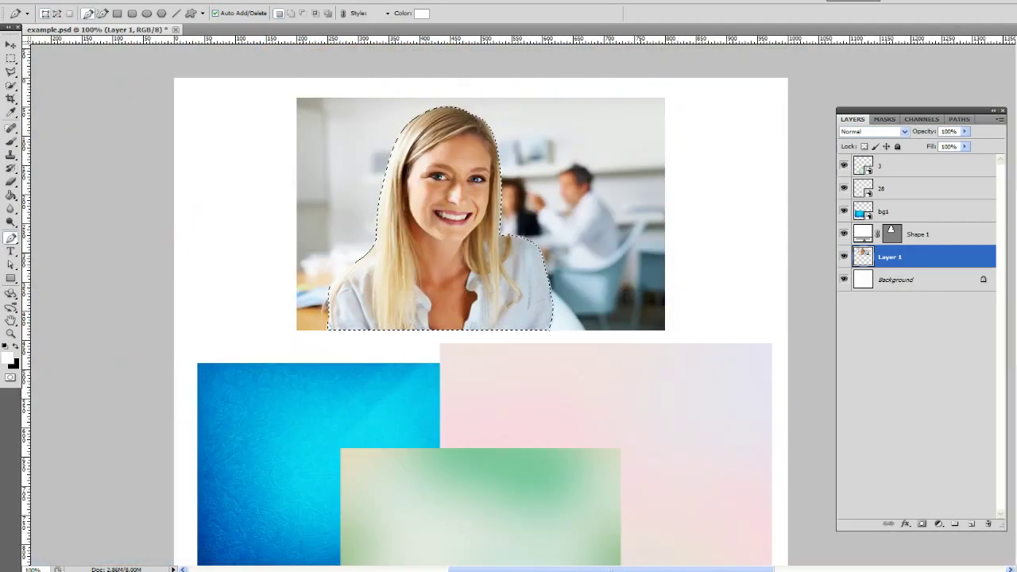
pyautogui.hotkey('ctrl', 'j')
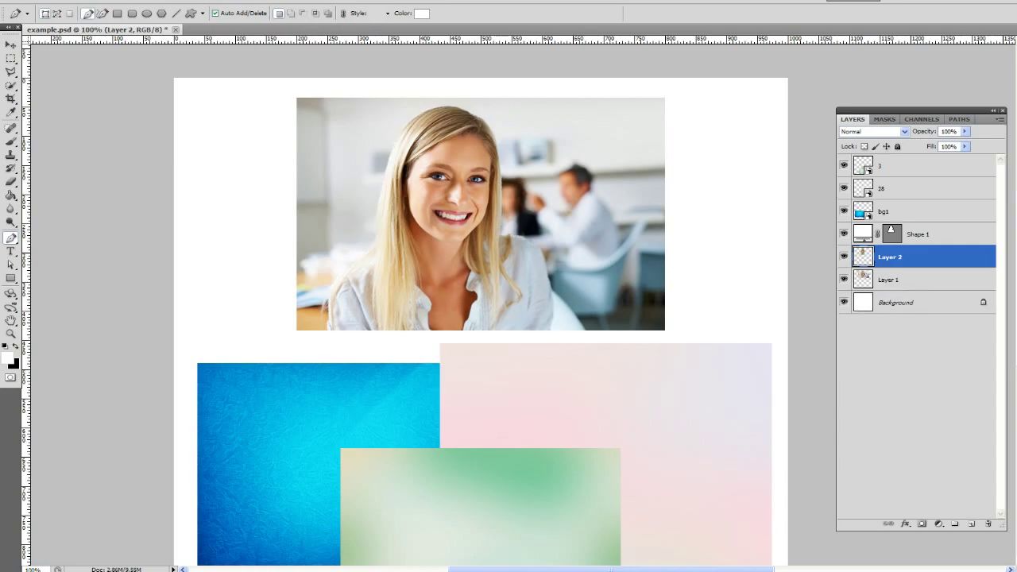
pyautogui.click(844, 279)
pyautogui.click(844, 234)
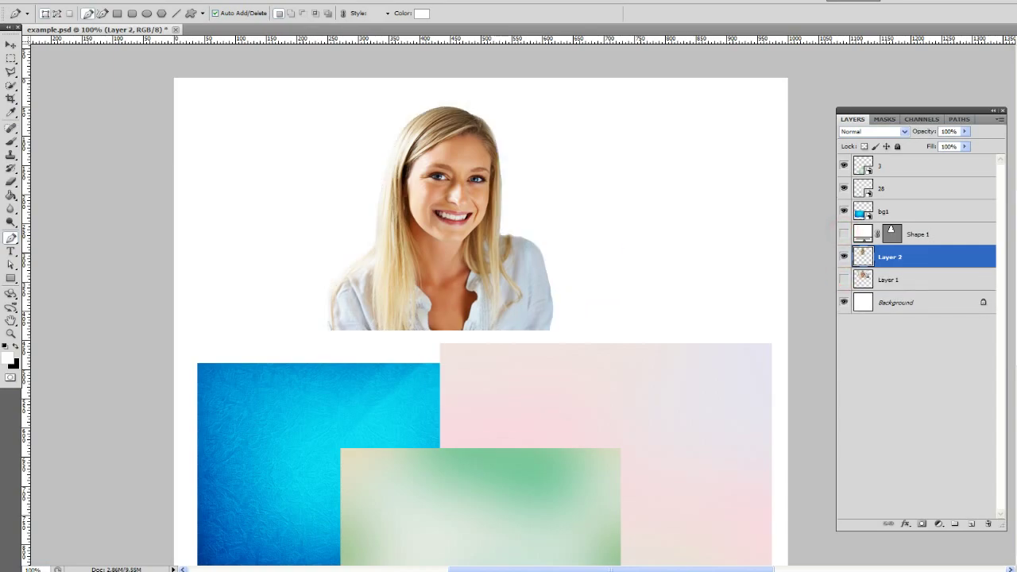
# Drag Layer 2 to the top of the layer stack with the Move tool.
pyautogui.moveTo(432, 237); pyautogui.dragTo(444, 252)
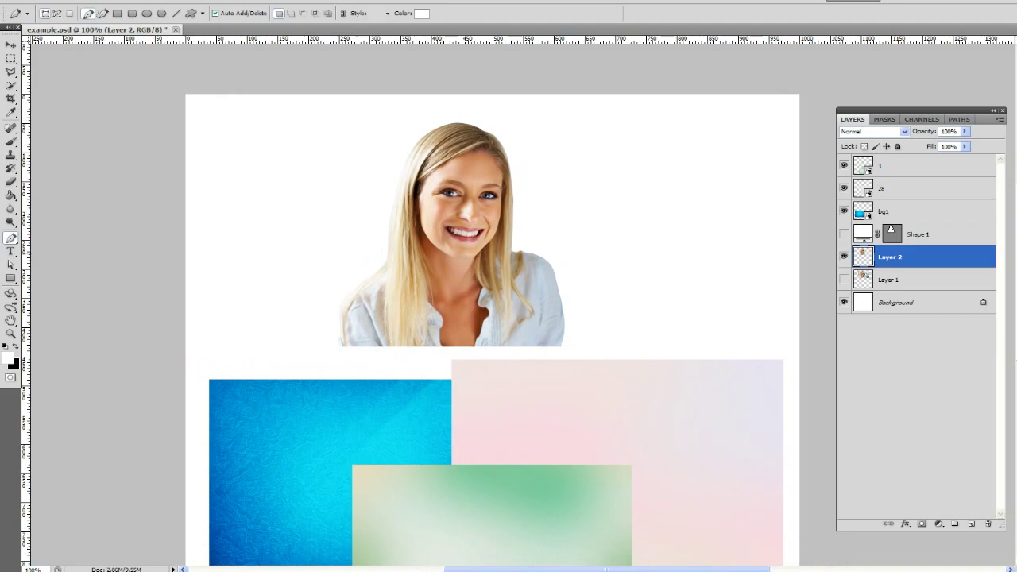
pyautogui.click(11, 45)
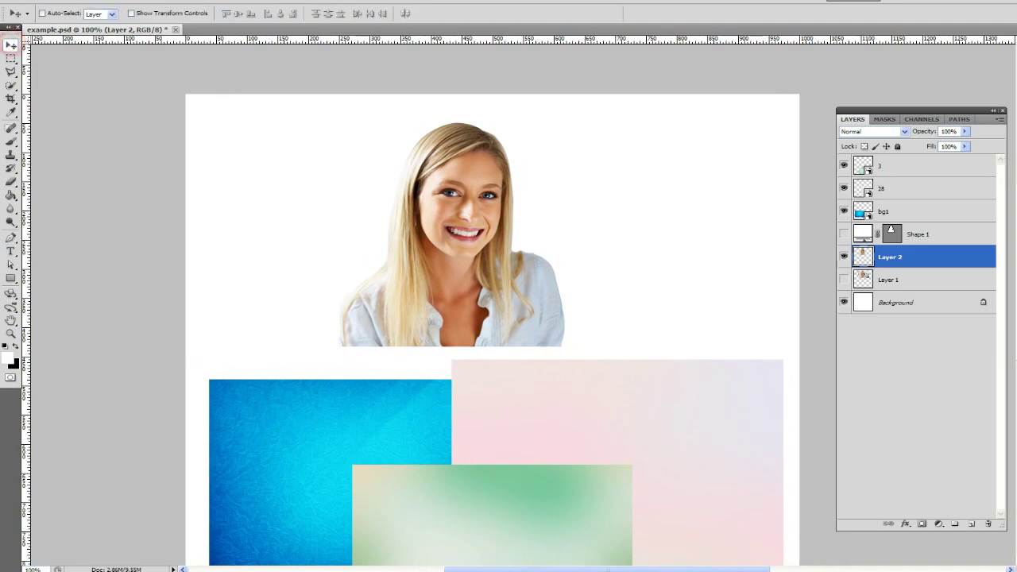
pyautogui.click(906, 211)
pyautogui.moveTo(888, 257); pyautogui.dragTo(890, 163)
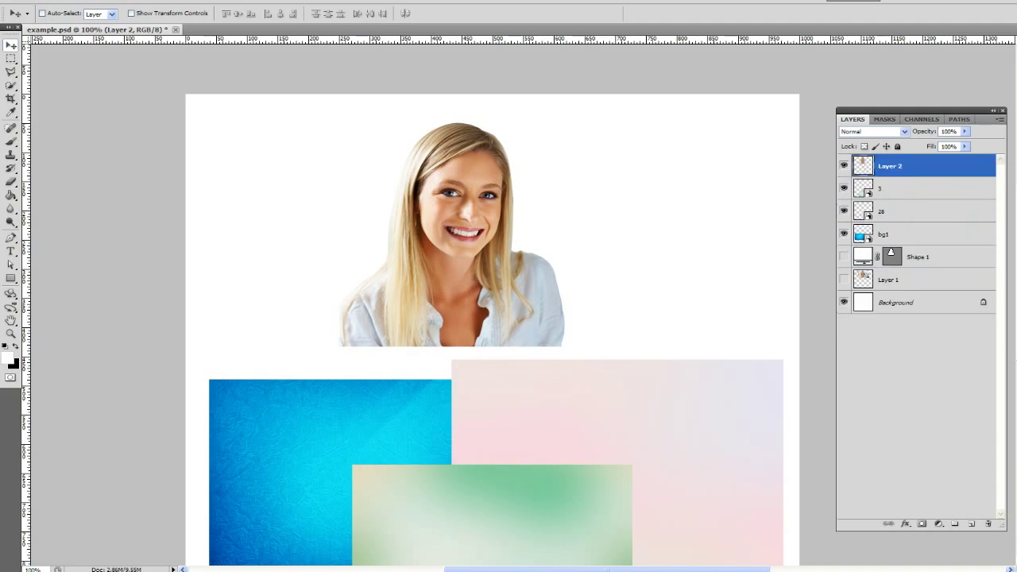
pyautogui.click(906, 235)
# Move and scale up blue bg1 behind the woman, nudge it left, then hide bg1 and pink 28.
pyautogui.moveTo(325, 442)
pyautogui.mouseDown()
pyautogui.moveTo(343, 308)
pyautogui.moveTo(388, 203)
pyautogui.moveTo(423, 186)
pyautogui.mouseUp()
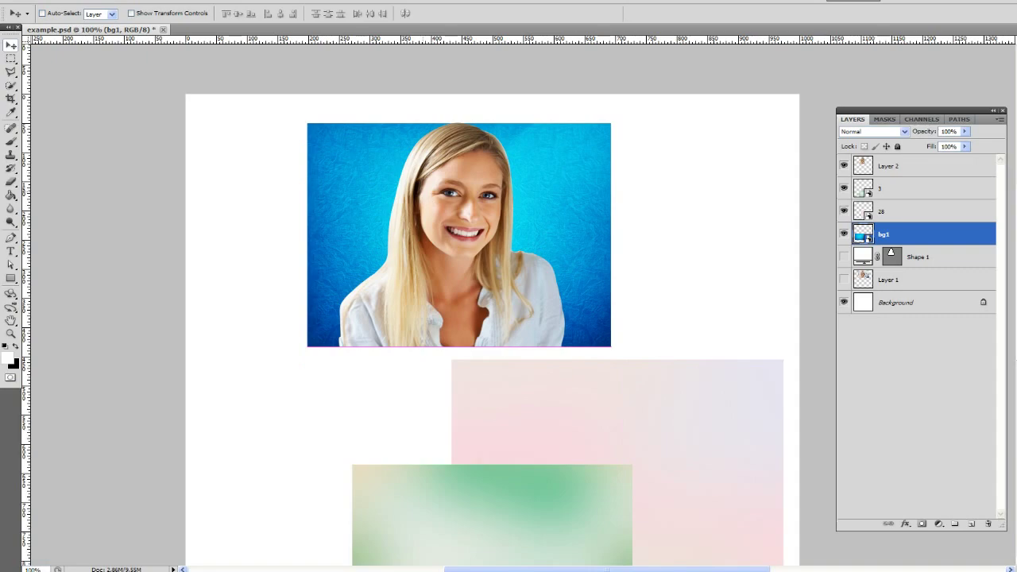
pyautogui.hotkey('ctrl', 't')
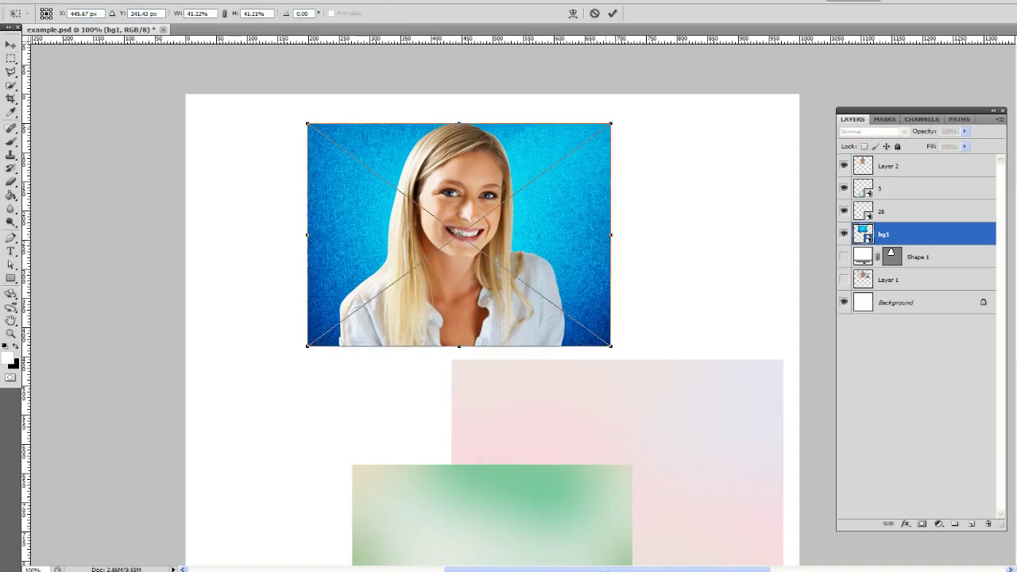
pyautogui.moveTo(611, 123); pyautogui.dragTo(662, 85)
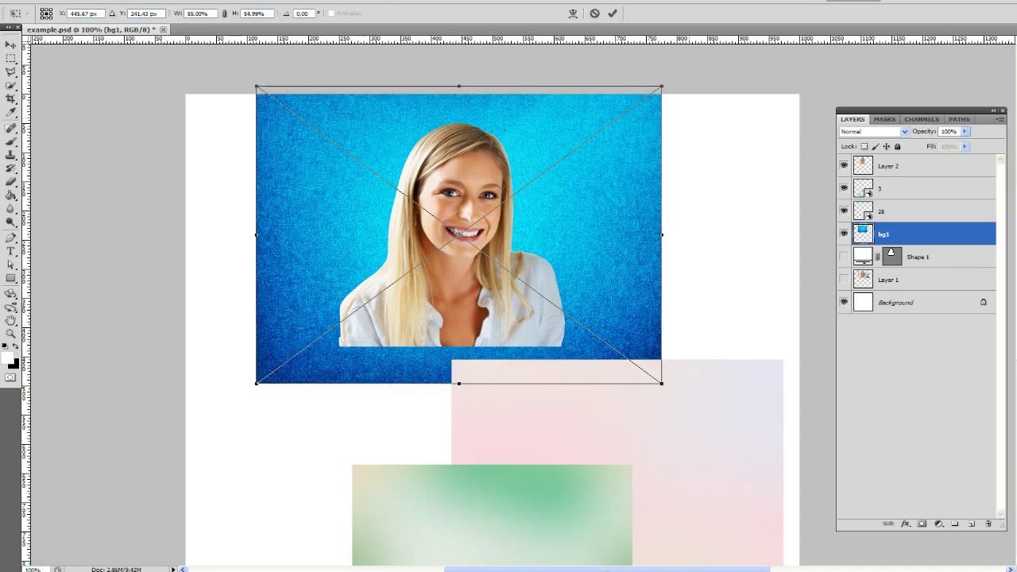
pyautogui.press('Return')
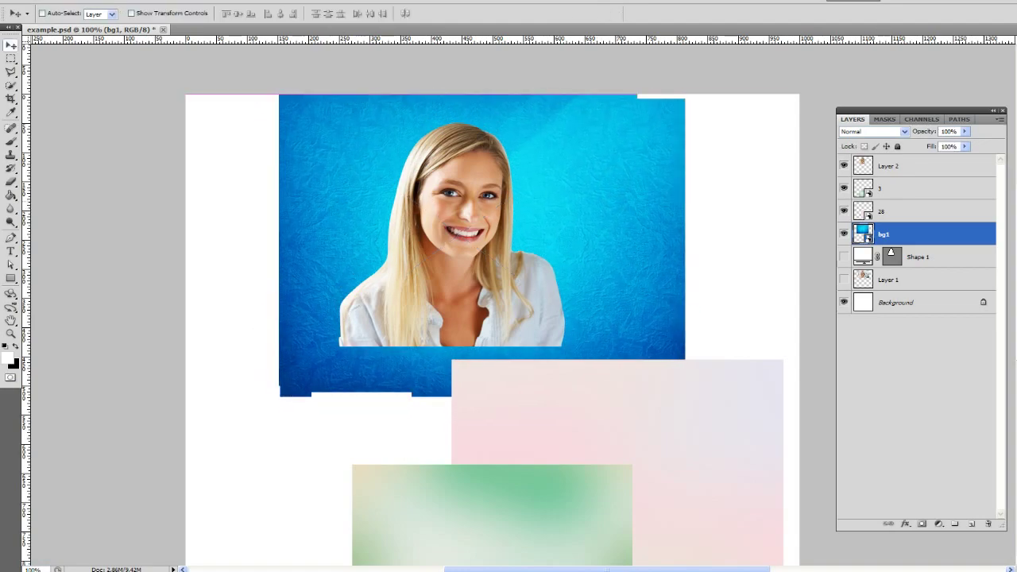
pyautogui.press('Left')
pyautogui.press('Left')
pyautogui.press('Left')
pyautogui.press('Left')
pyautogui.press('Left')
pyautogui.press('Left')
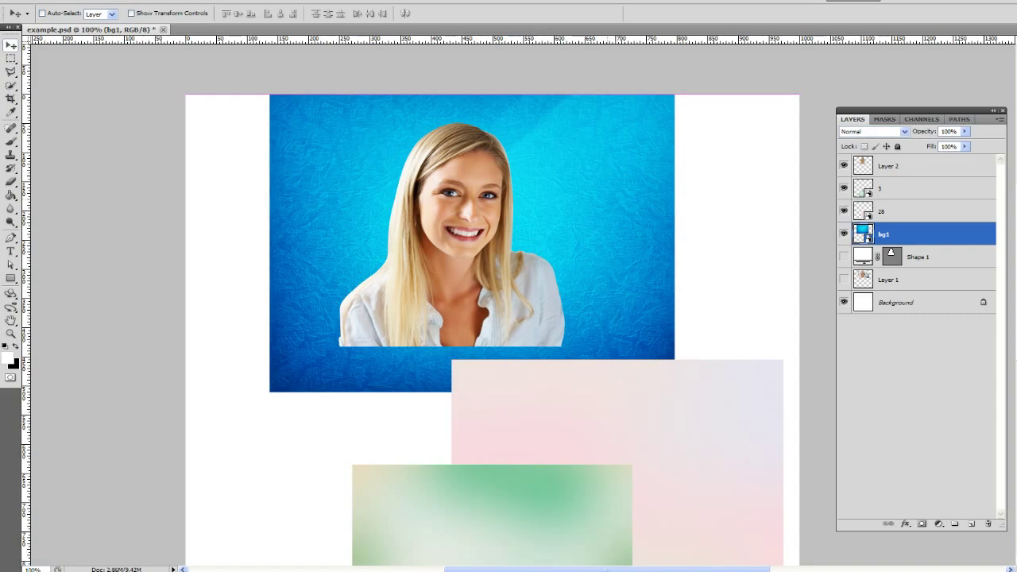
pyautogui.click(844, 233)
pyautogui.click(844, 211)
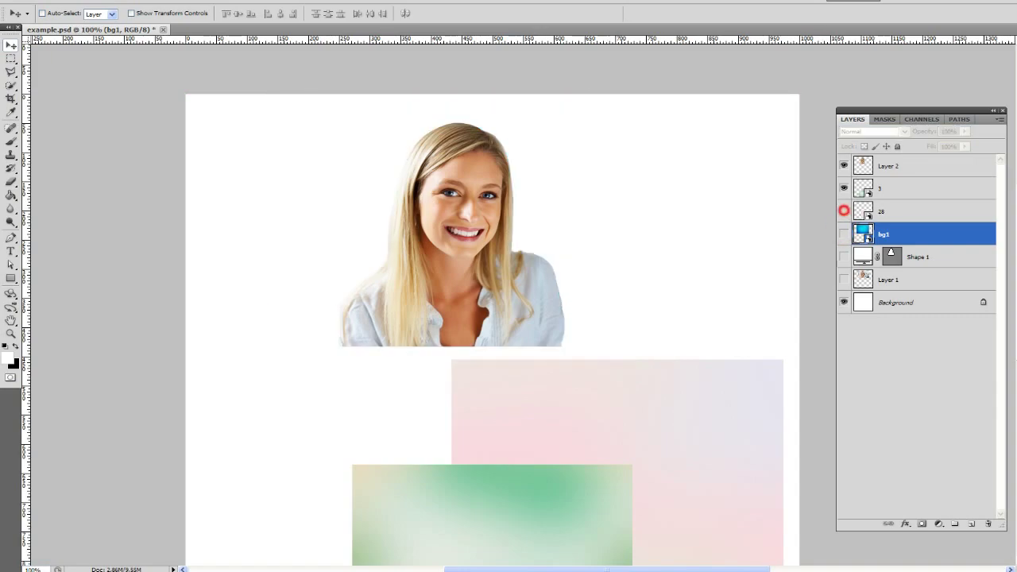
# Show the pink 28 layer, move it behind the woman, and enlarge it.
pyautogui.click(882, 211)
pyautogui.click(844, 210)
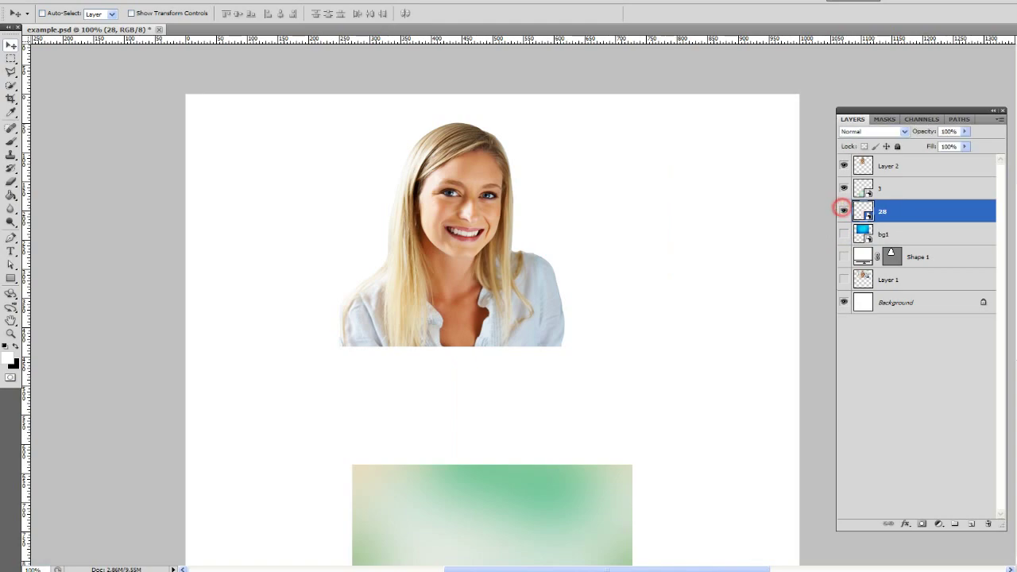
pyautogui.moveTo(700, 485)
pyautogui.mouseDown()
pyautogui.moveTo(559, 240)
pyautogui.moveTo(535, 219)
pyautogui.mouseUp()
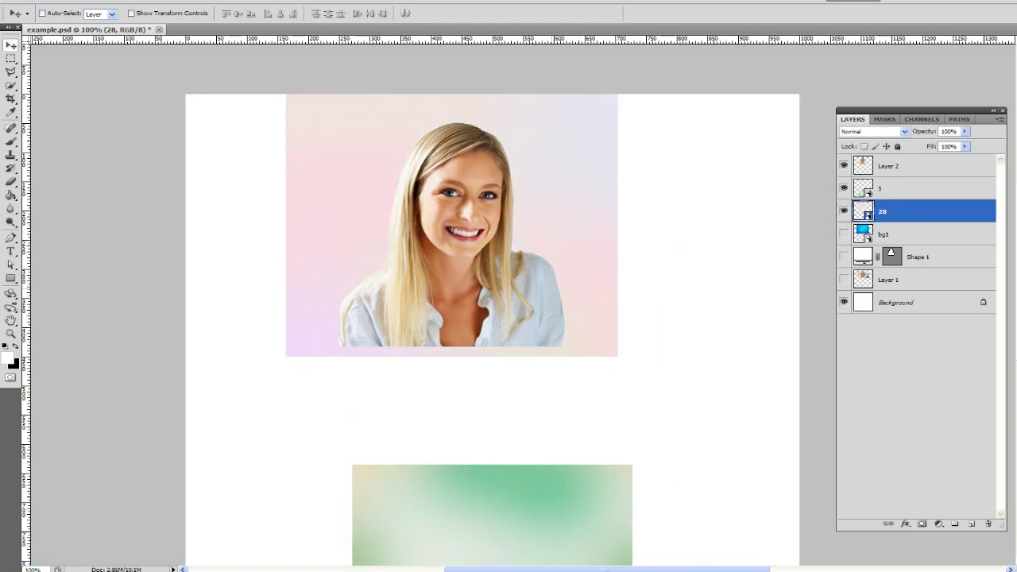
pyautogui.hotkey('ctrl', 't')
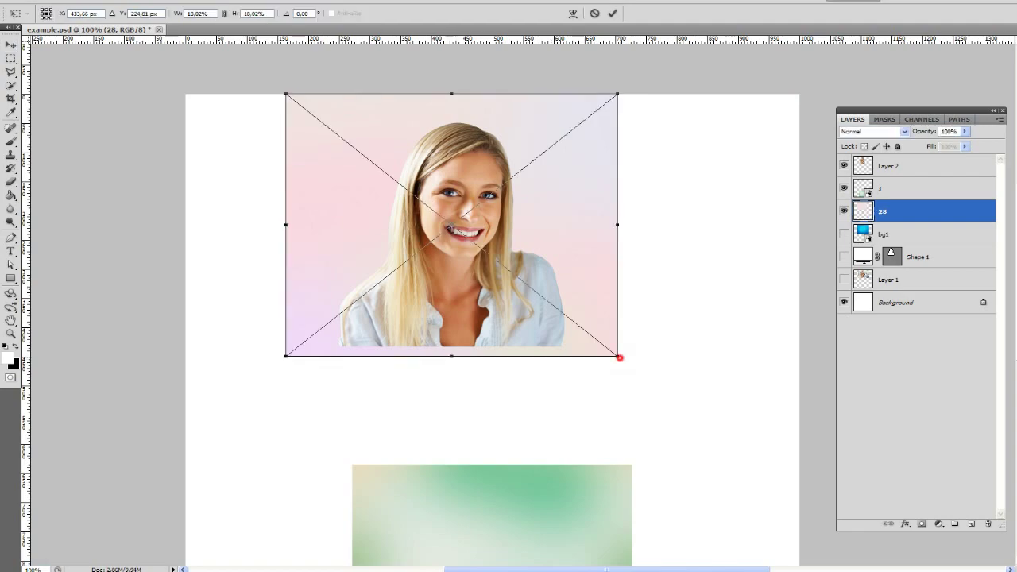
pyautogui.moveTo(620, 357); pyautogui.dragTo(625, 362)
pyautogui.press('Return')
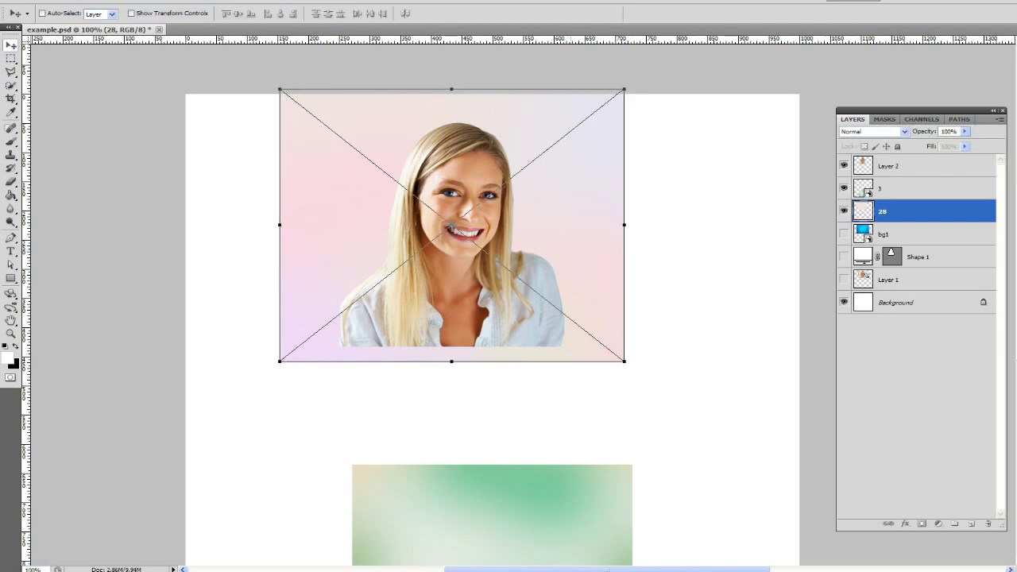
# Widen the pink background across the top and shift the woman slightly left.
pyautogui.hotkey('ctrl', 't')
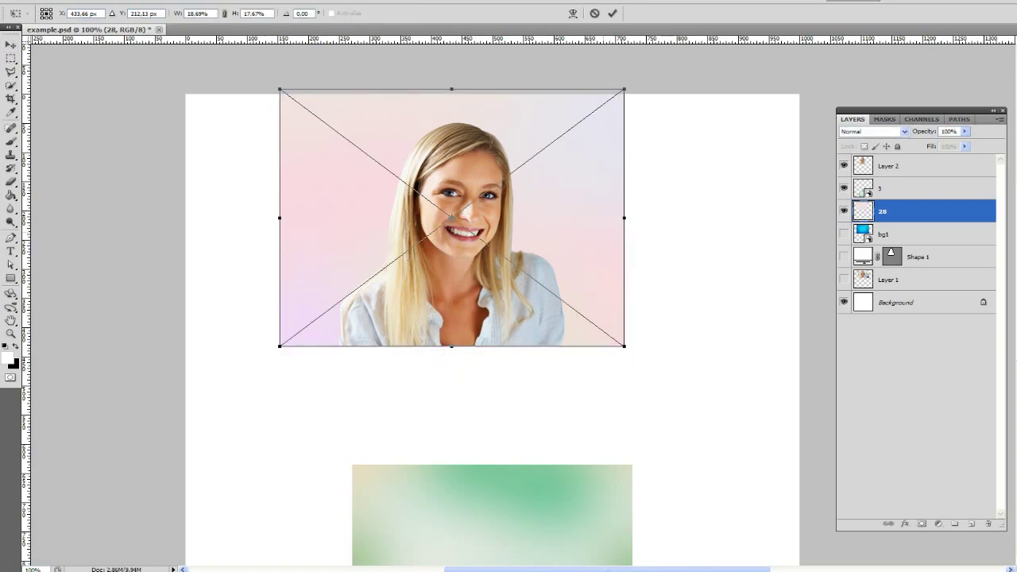
pyautogui.moveTo(625, 217); pyautogui.dragTo(691, 217)
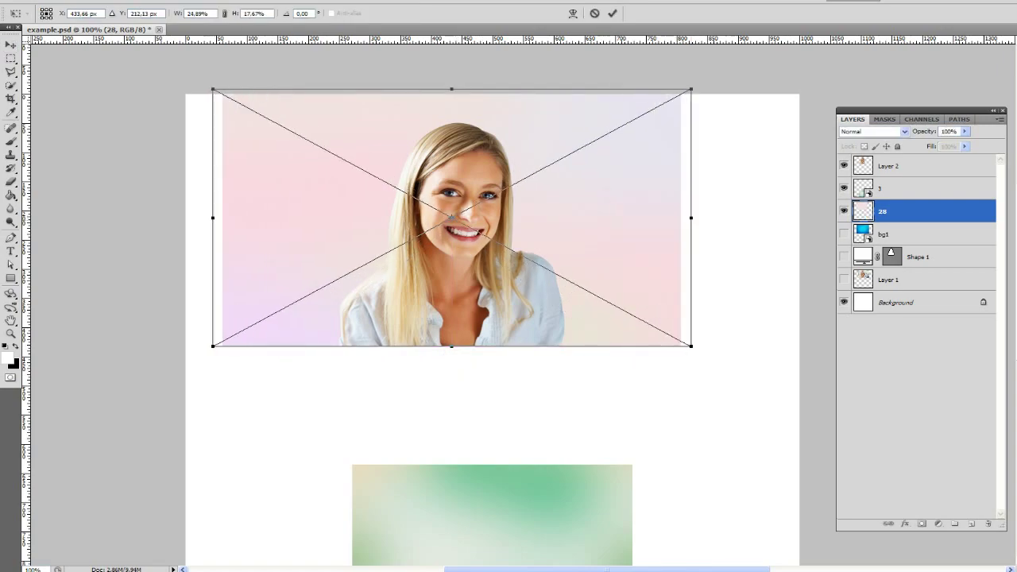
pyautogui.press('Return')
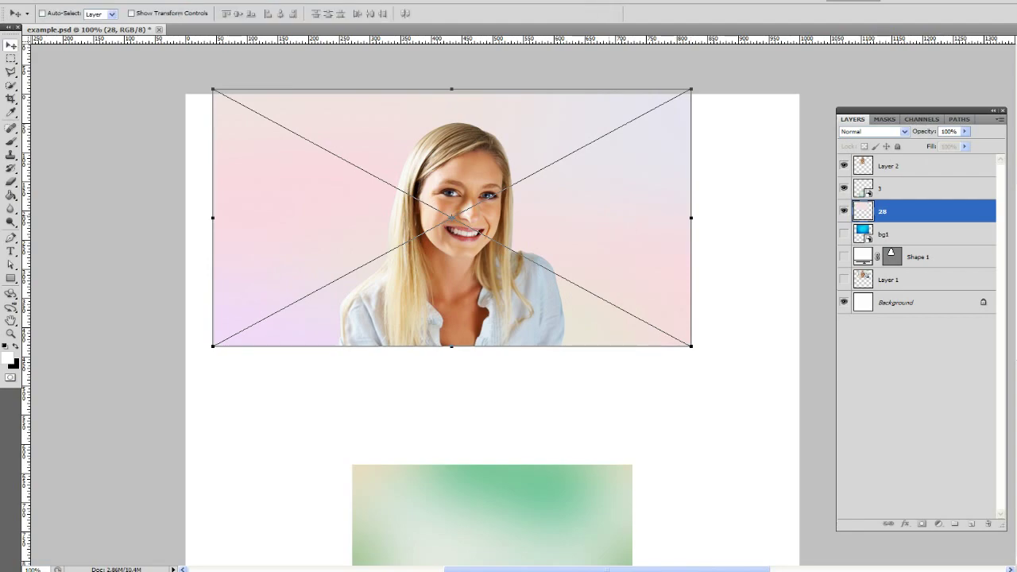
pyautogui.click(907, 165)
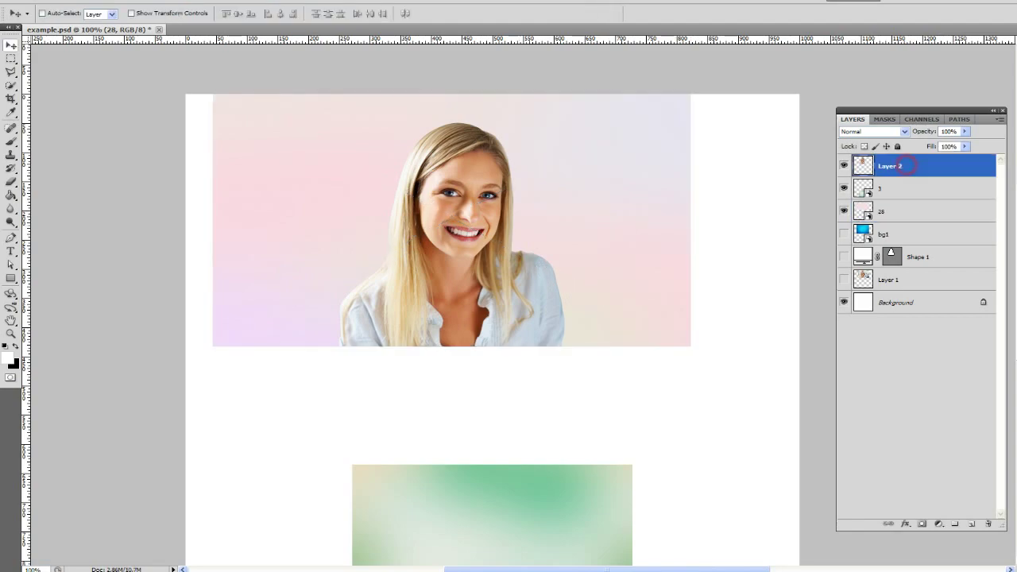
pyautogui.moveTo(598, 271); pyautogui.dragTo(580, 271)
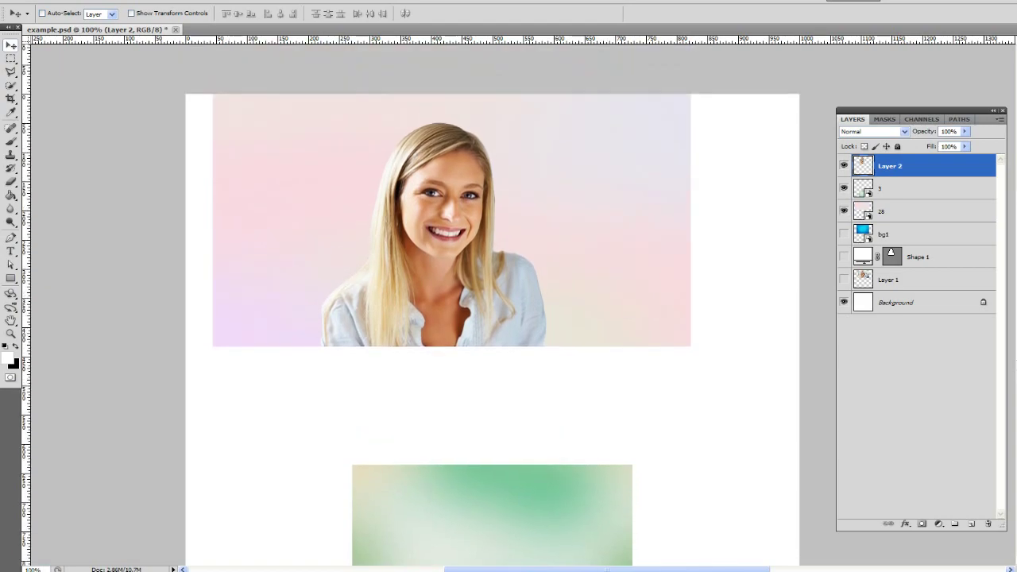
# Move green layer 3 up and stretch it down and across to cover the whole photo.
pyautogui.click(904, 189)
pyautogui.moveTo(506, 522)
pyautogui.mouseDown()
pyautogui.moveTo(466, 214)
pyautogui.moveTo(367, 150)
pyautogui.mouseUp()
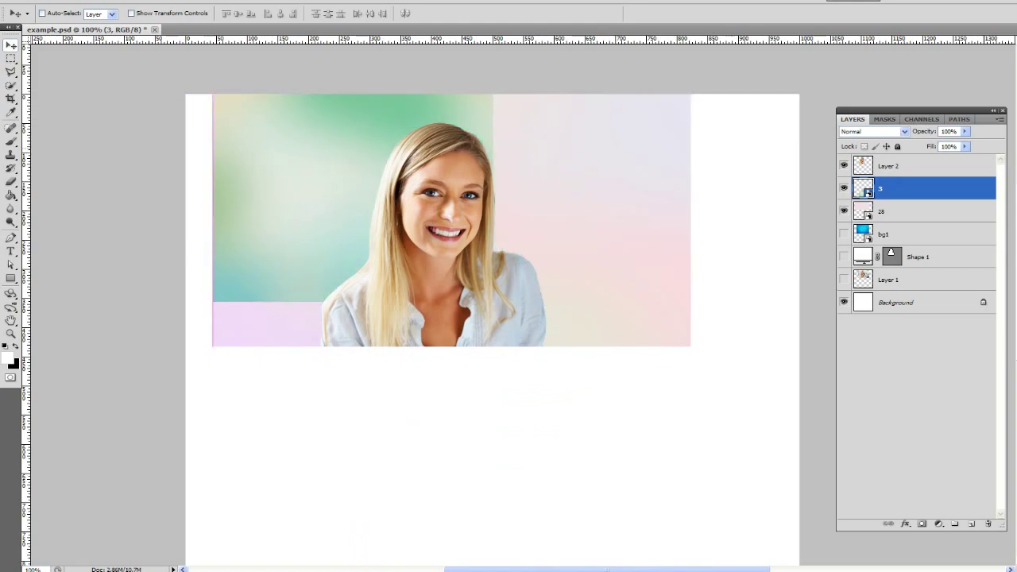
pyautogui.hotkey('ctrl', 't')
pyautogui.click(353, 302)
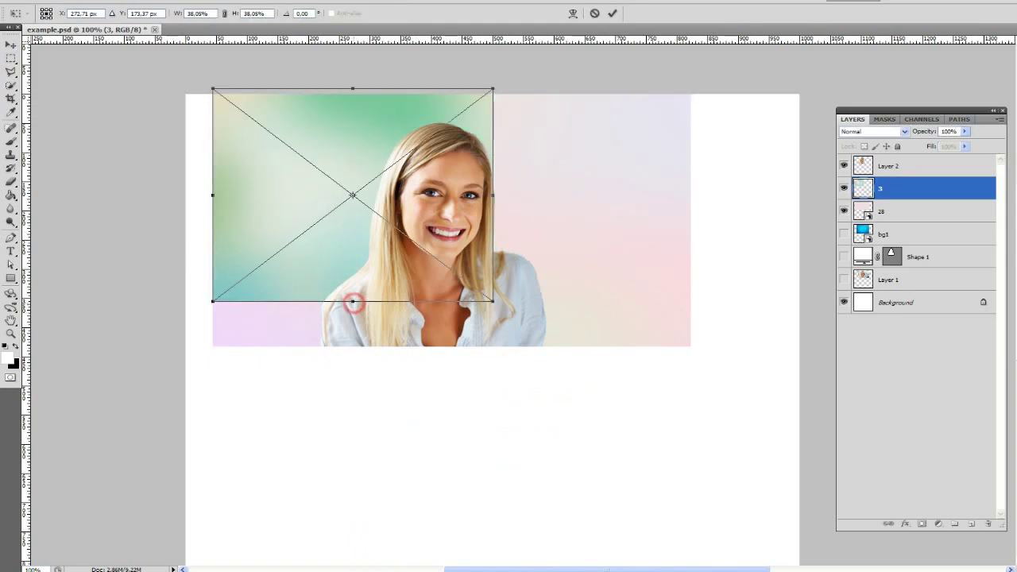
pyautogui.moveTo(353, 302); pyautogui.dragTo(353, 346)
pyautogui.moveTo(494, 216); pyautogui.dragTo(690, 217)
pyautogui.press('Return')
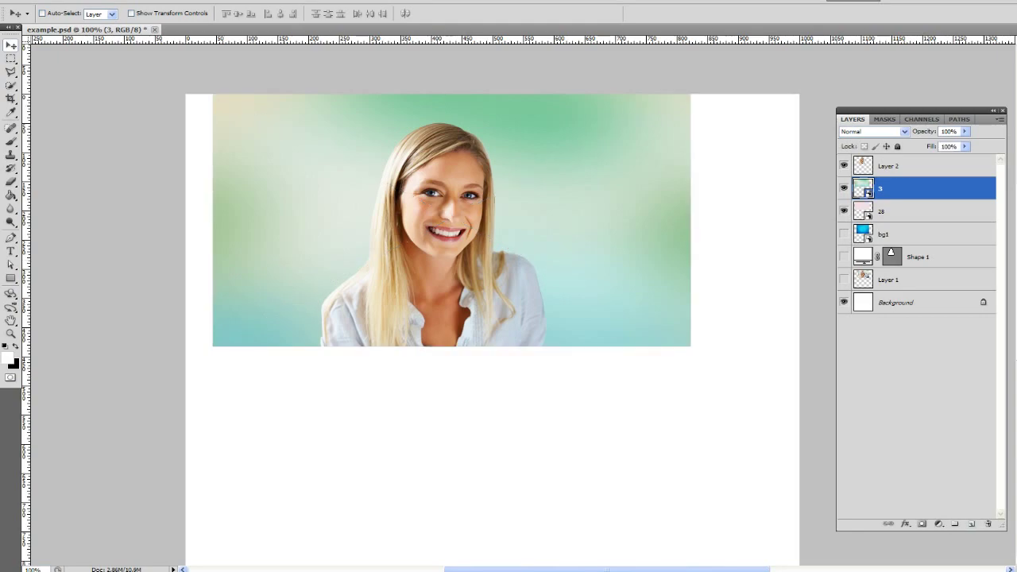
# Delete the bg1 layer.
pyautogui.click(943, 234)
pyautogui.press('Delete')
pyautogui.click(936, 212)
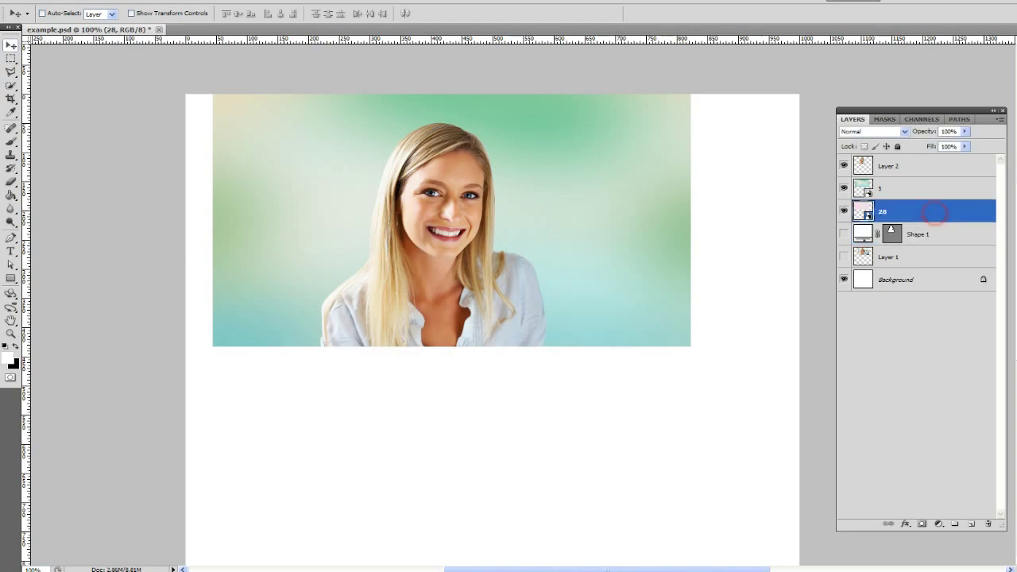
# Add a new layer above the green gradient and choose an enlarged soft round brush.
pyautogui.click(940, 185)
pyautogui.click(971, 524)
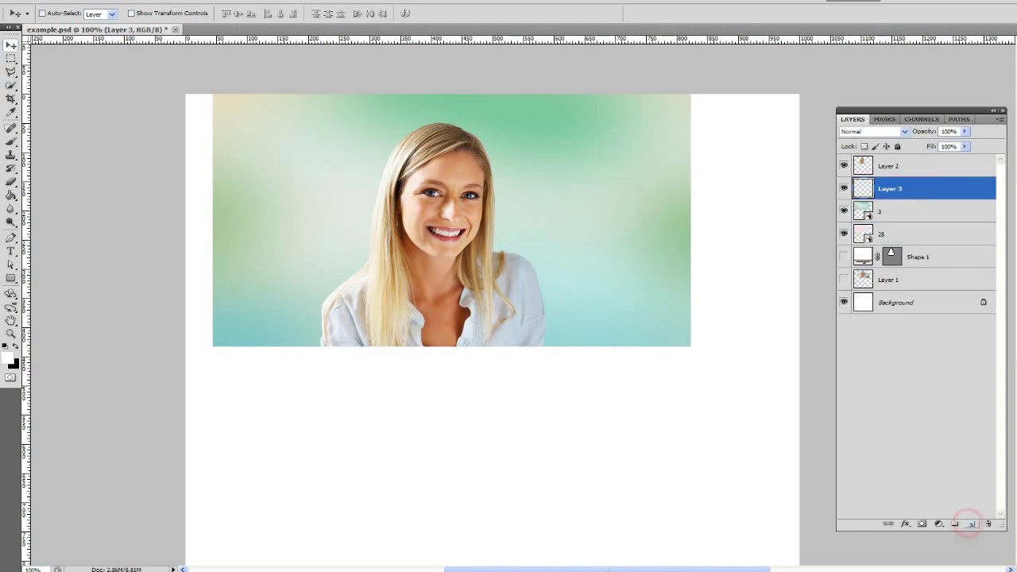
pyautogui.click(12, 142)
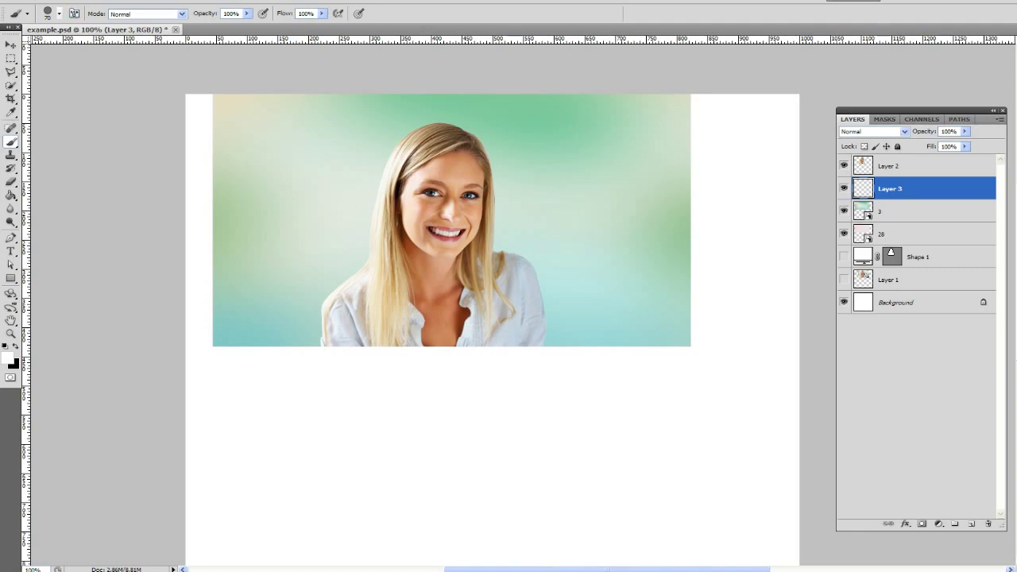
pyautogui.click(59, 14)
pyautogui.click(62, 93)
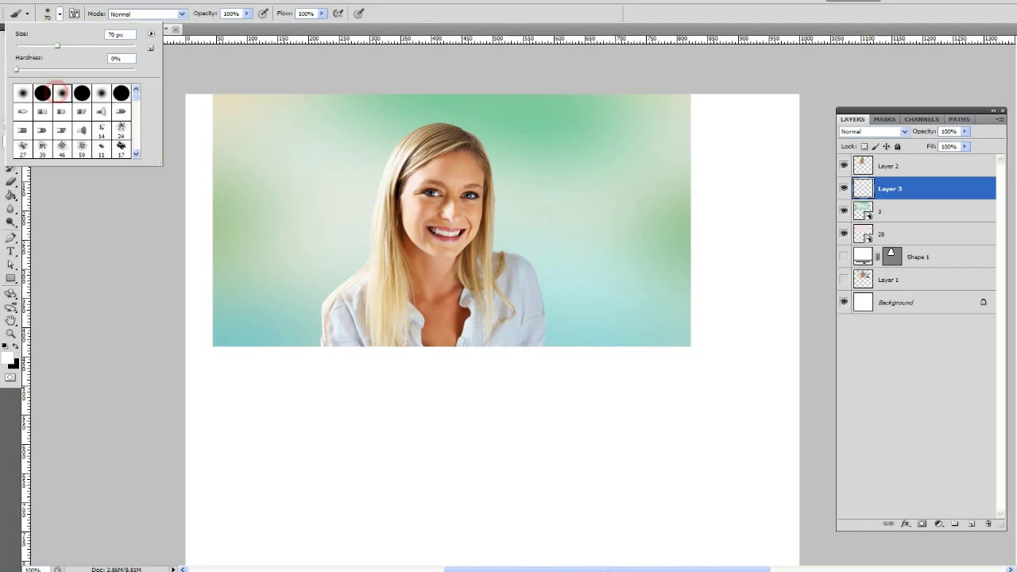
pyautogui.click(302, 58)
pyautogui.press(']')
pyautogui.press(']')
pyautogui.press(']')
pyautogui.press(']')
pyautogui.press(']')
pyautogui.press(']')
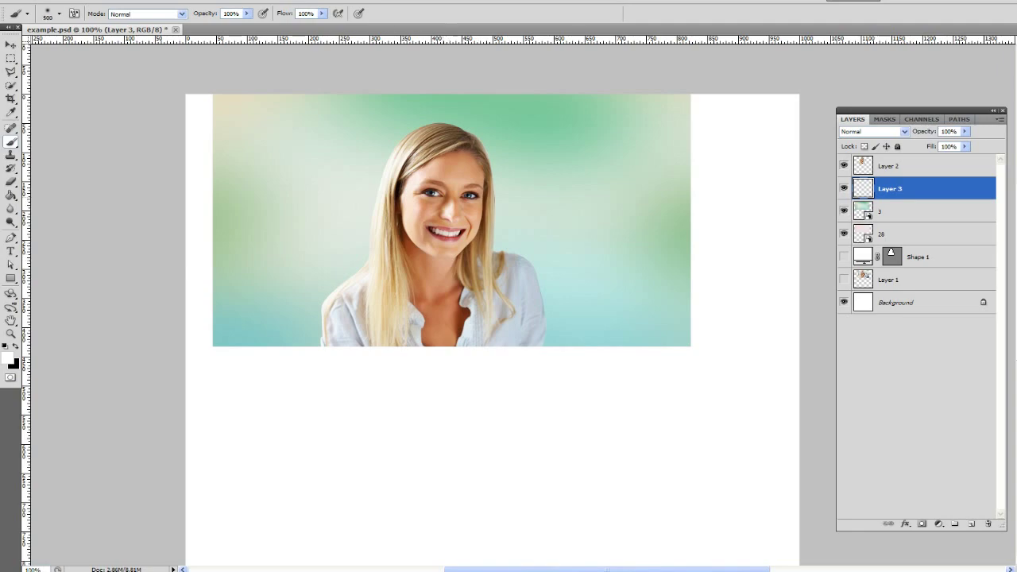
# Dab soft white glow beside the woman's head and shoulder, then lower the layer's opacity.
pyautogui.click(342, 232)
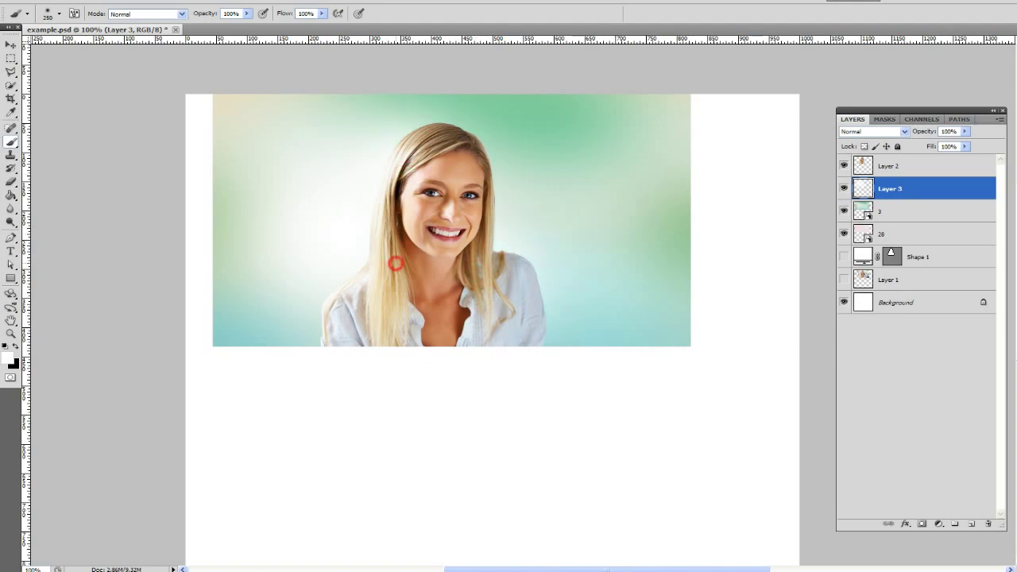
pyautogui.click(333, 310)
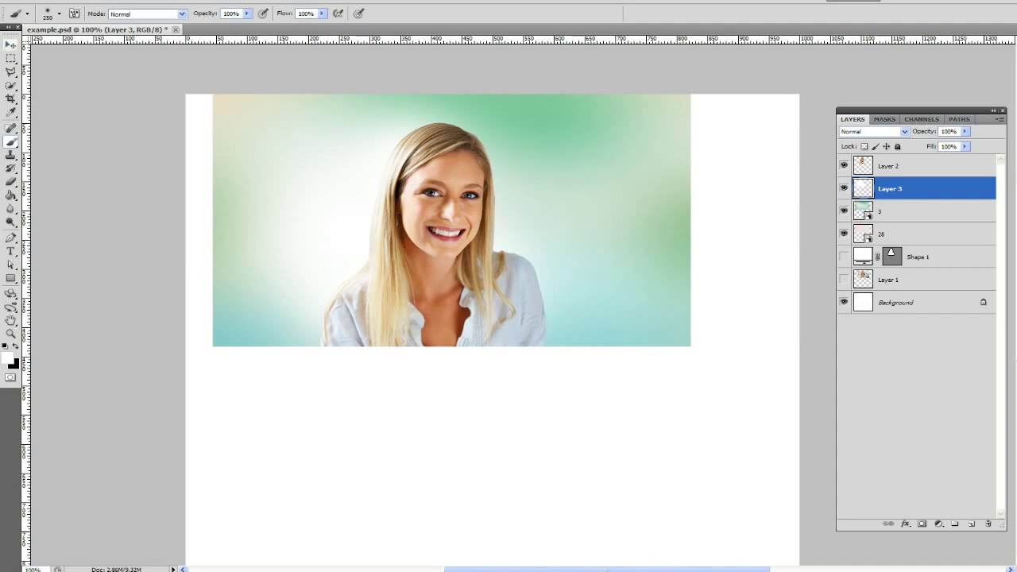
pyautogui.click(10, 45)
pyautogui.moveTo(965, 131); pyautogui.dragTo(952, 143)
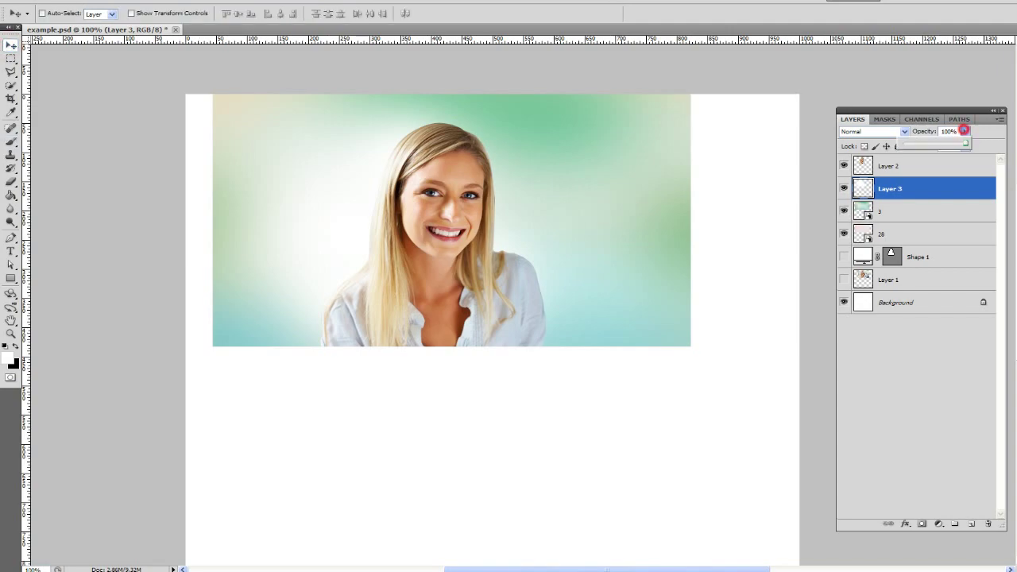
# Fade the white glow layer to 65% opacity, toggling a layer's visibility to compare.
pyautogui.moveTo(952, 143); pyautogui.dragTo(944, 143)
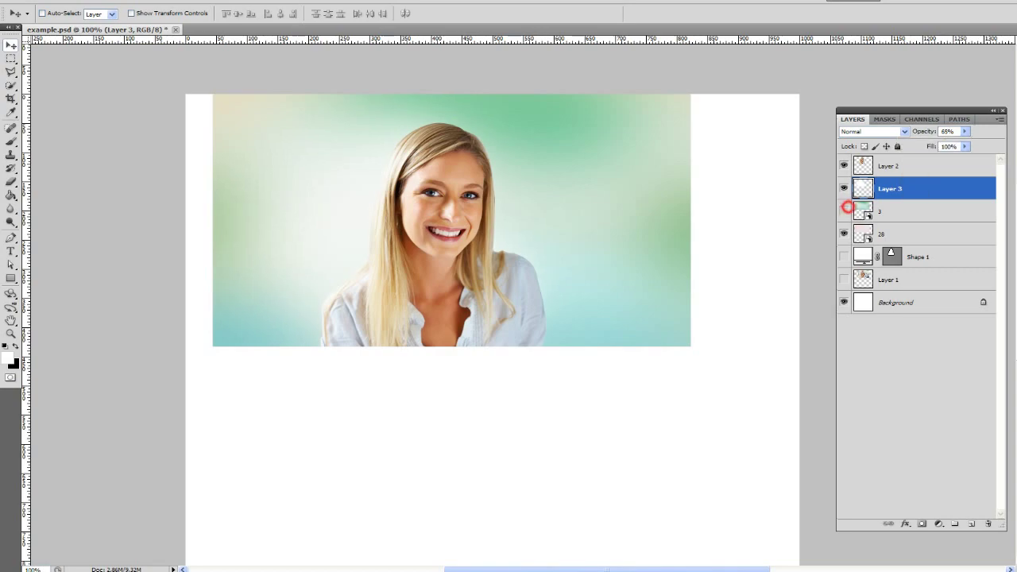
pyautogui.click(844, 210)
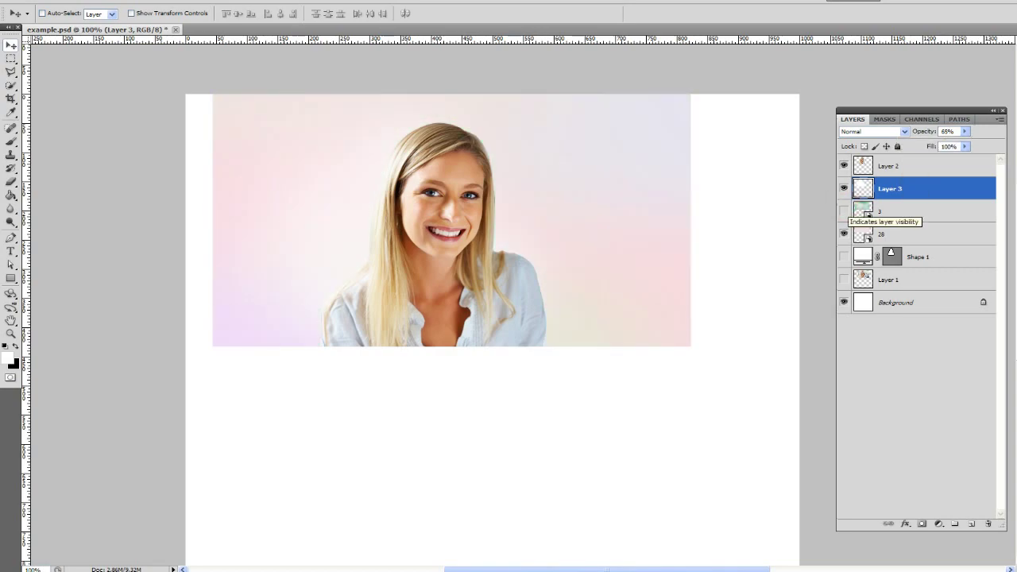
pyautogui.click(844, 211)
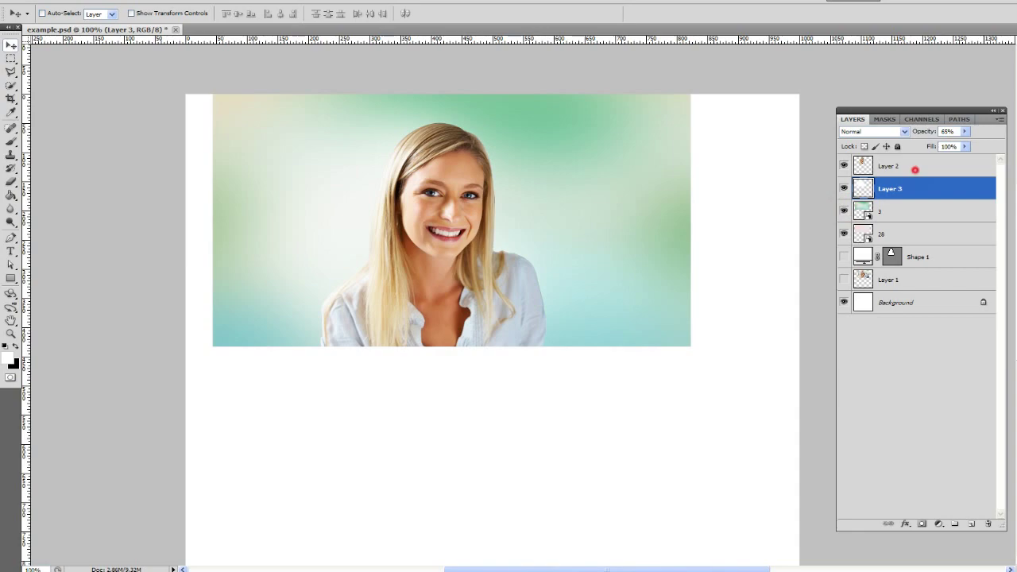
# Duplicate the woman's Layer 2 with Ctrl+J and reselect the original Layer 2.
pyautogui.click(913, 166)
pyautogui.hotkey('ctrl', 'j')
pyautogui.click(914, 189)
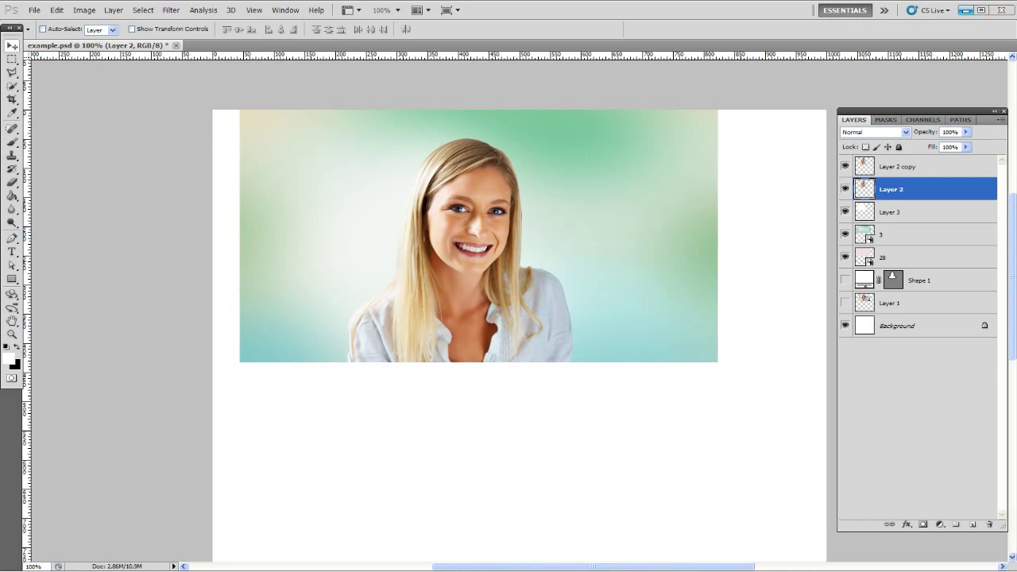
# Open the Filter menu to reach the Blur filters for Layer 2.
pyautogui.click(171, 9)
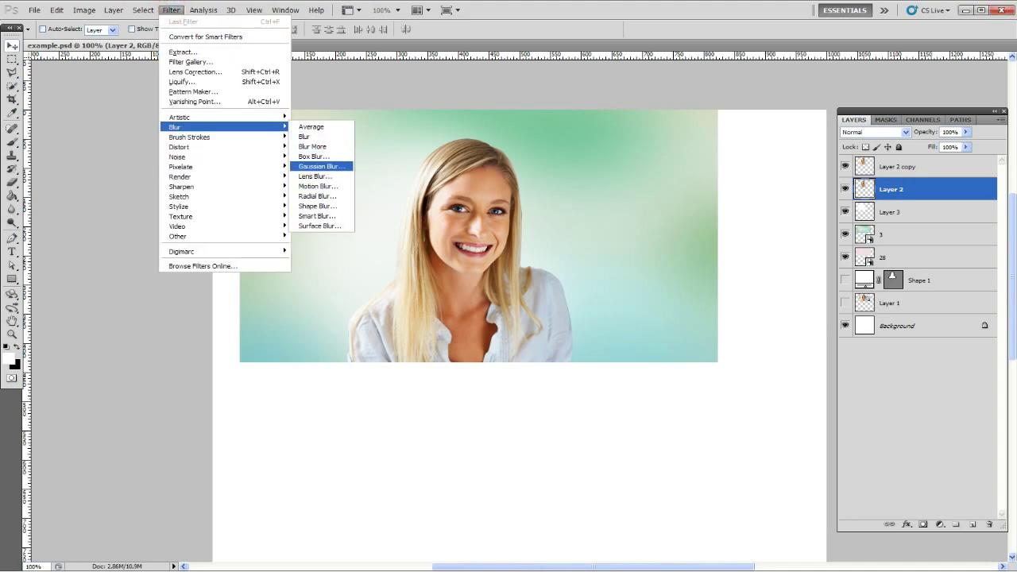
# Blur the original Layer 2 with a 1.5-pixel Gaussian Blur, then select Layer 2 copy.
pyautogui.click(322, 166)
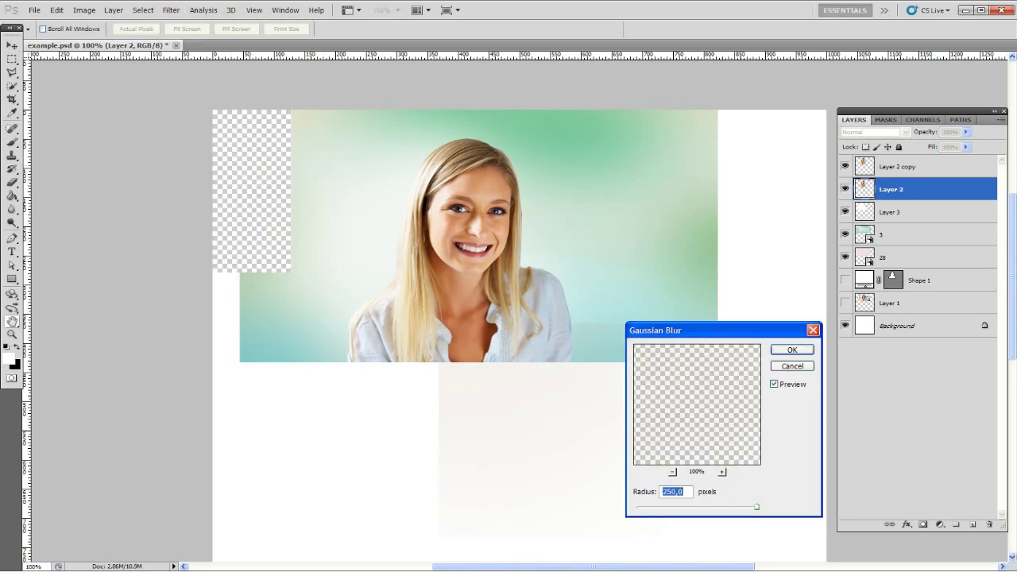
pyautogui.moveTo(756, 506); pyautogui.dragTo(649, 507)
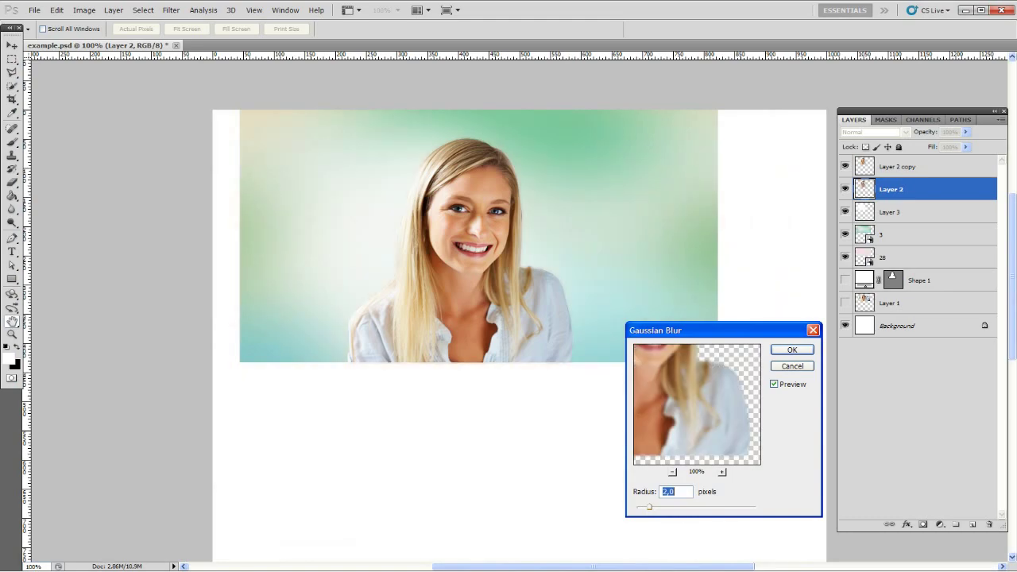
pyautogui.moveTo(648, 506); pyautogui.dragTo(650, 506)
pyautogui.click(793, 349)
pyautogui.click(929, 166)
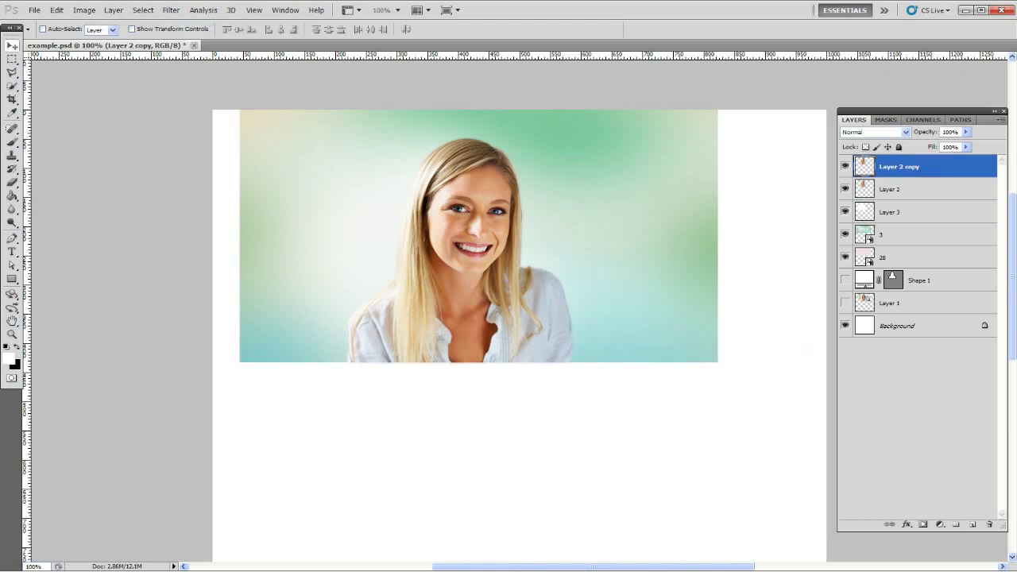
# Add a layer mask to Layer 2 copy and paint black along the woman's edges up close.
pyautogui.click(923, 524)
pyautogui.press('b')
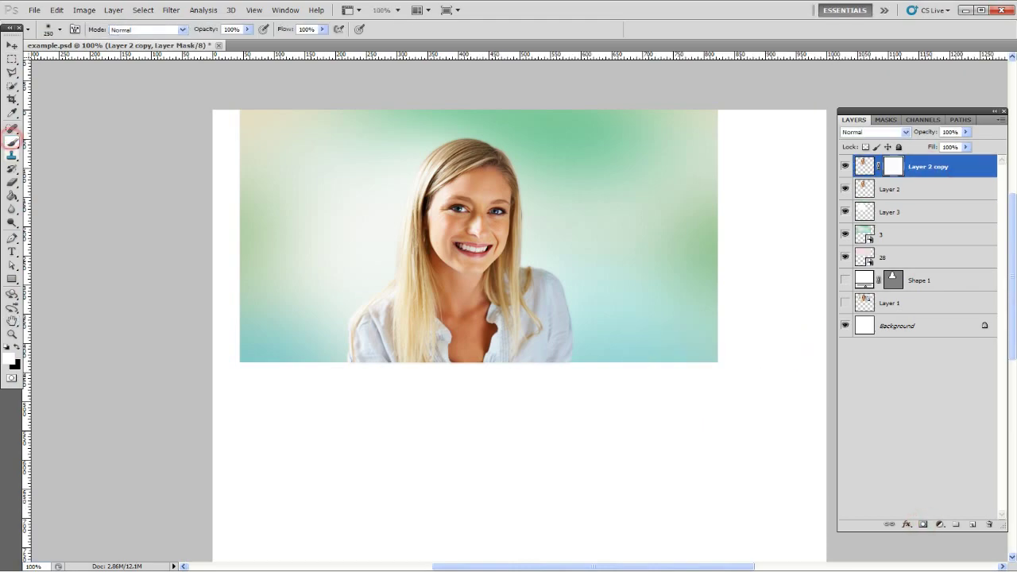
pyautogui.press('x')
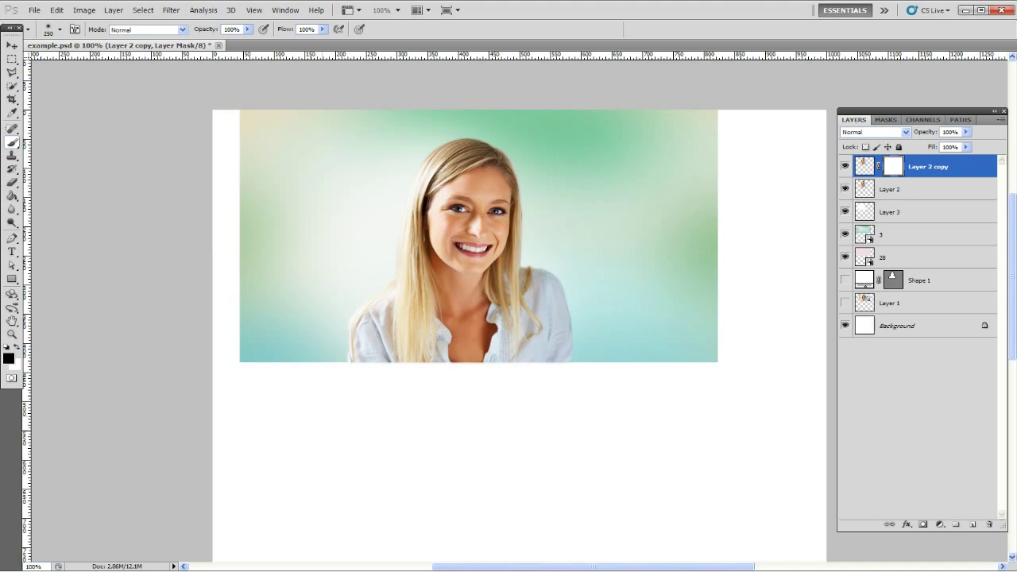
pyautogui.press('[')
pyautogui.hotkey('ctrl', '+')
pyautogui.hotkey('ctrl', '+')
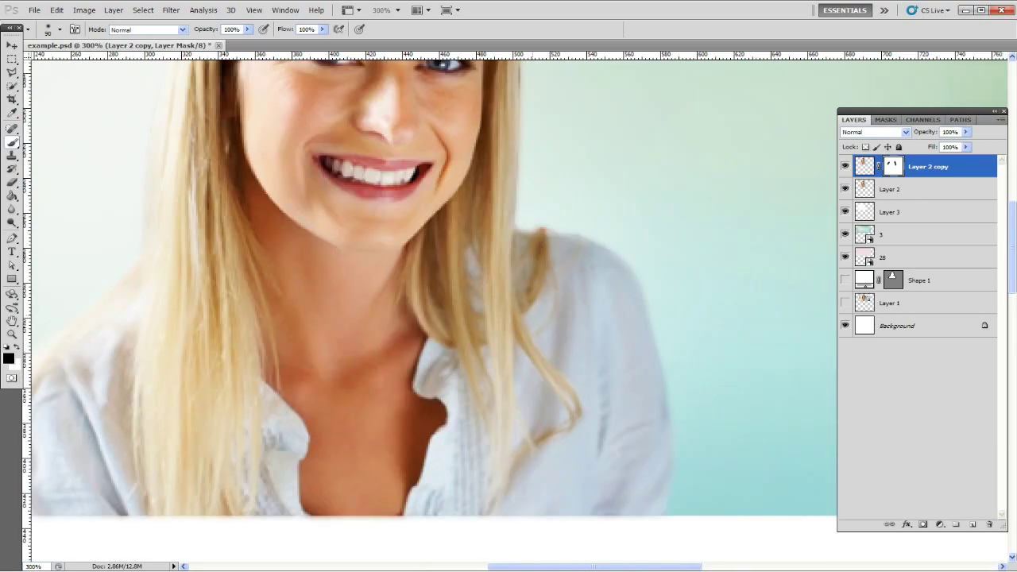
pyautogui.moveTo(546, 213); pyautogui.dragTo(689, 508)
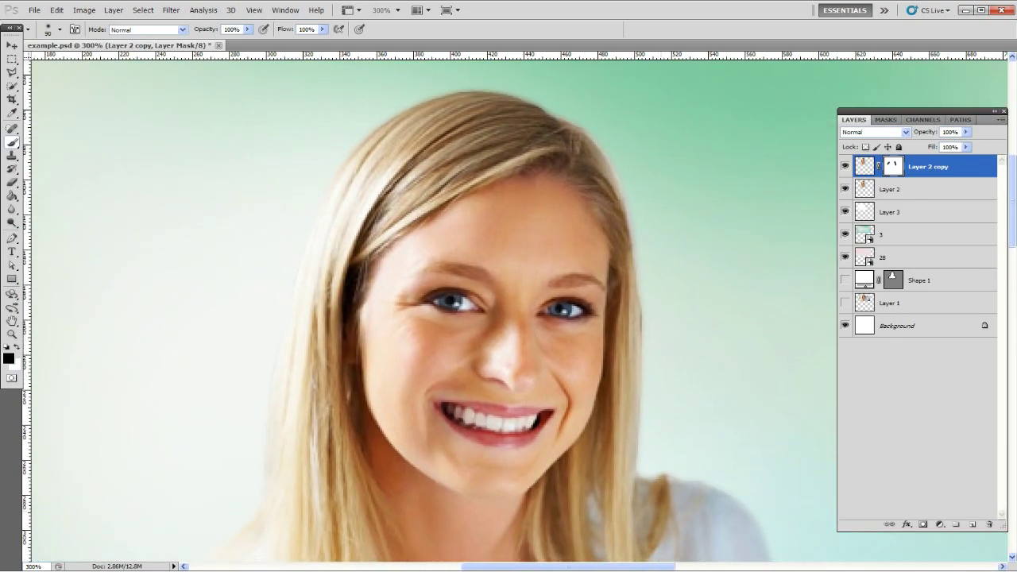
# Lower the brush opacity to 65% and mask more of the woman's outer edges.
pyautogui.click(247, 29)
pyautogui.moveTo(246, 39); pyautogui.dragTo(225, 40)
pyautogui.click(299, 223)
pyautogui.moveTo(686, 340); pyautogui.dragTo(607, 162)
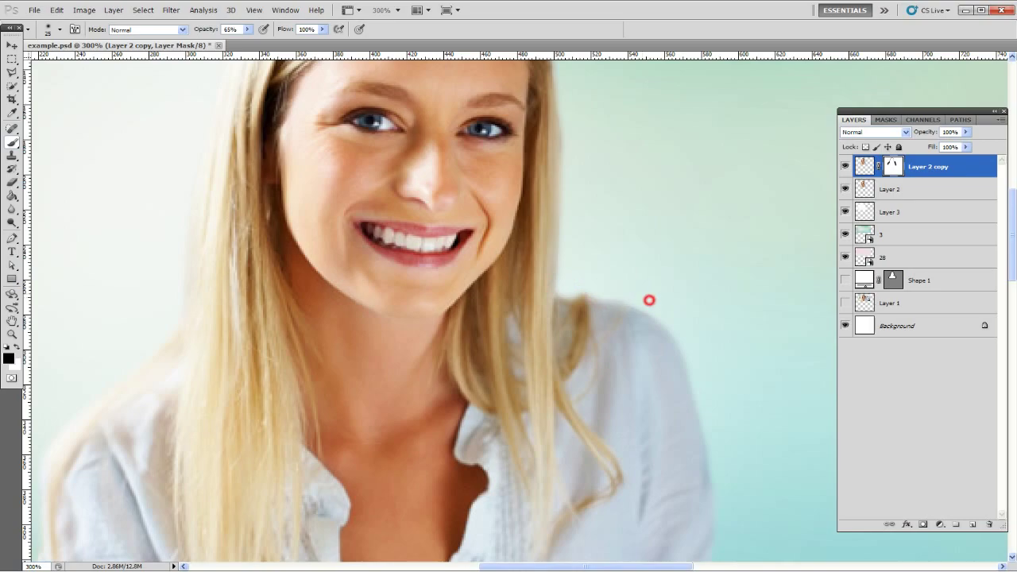
# Zoom back out to the whole image and save the document.
pyautogui.hotkey('ctrl', '-')
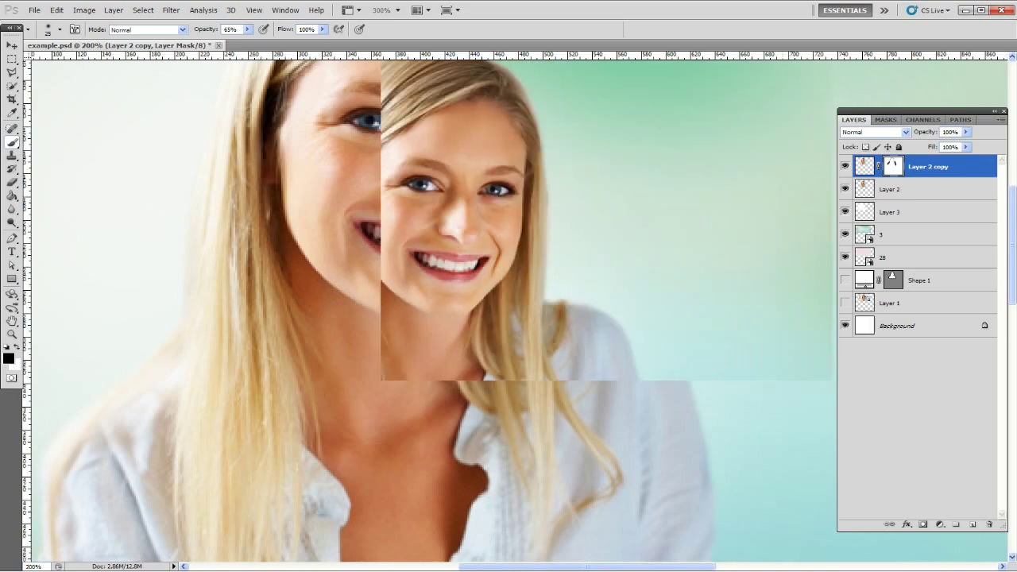
pyautogui.hotkey('ctrl', '-')
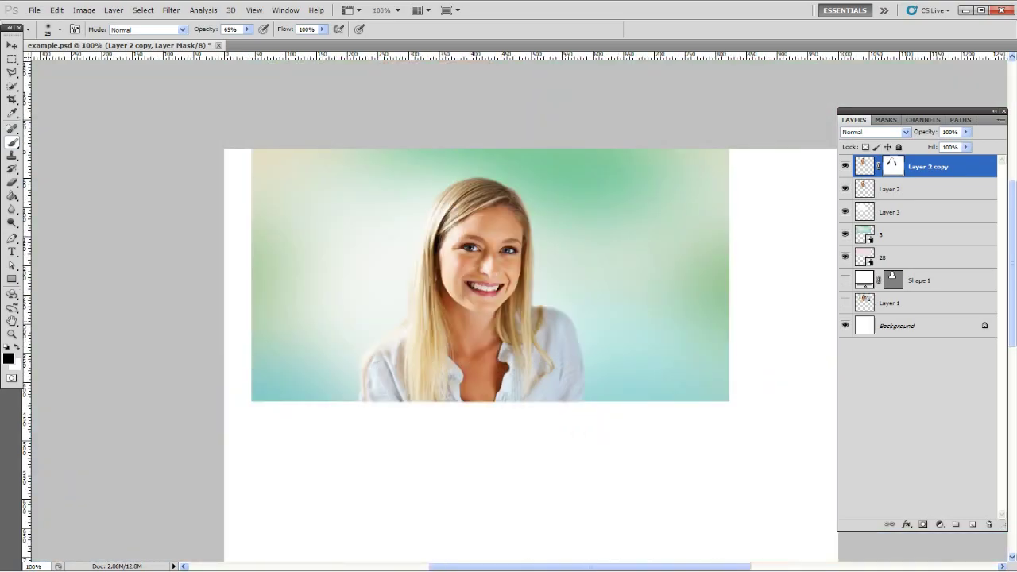
pyautogui.press('v')
pyautogui.hotkey('ctrl', 's')
# Crop the document to the banner's photo area, trimming the white canvas, then select Layer 3.
pyautogui.press('c')
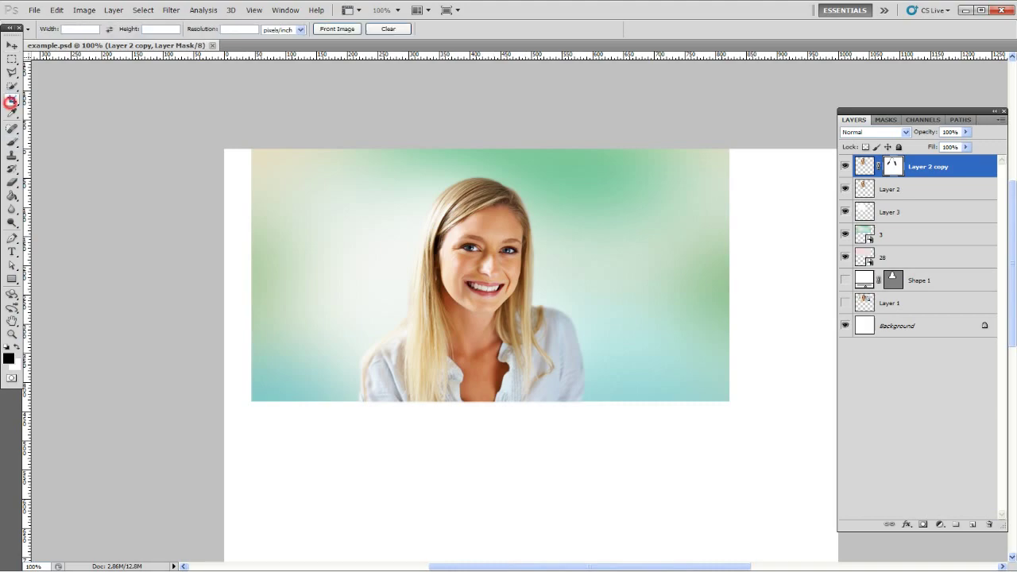
pyautogui.moveTo(251, 149); pyautogui.dragTo(730, 403)
pyautogui.moveTo(730, 403); pyautogui.dragTo(729, 401)
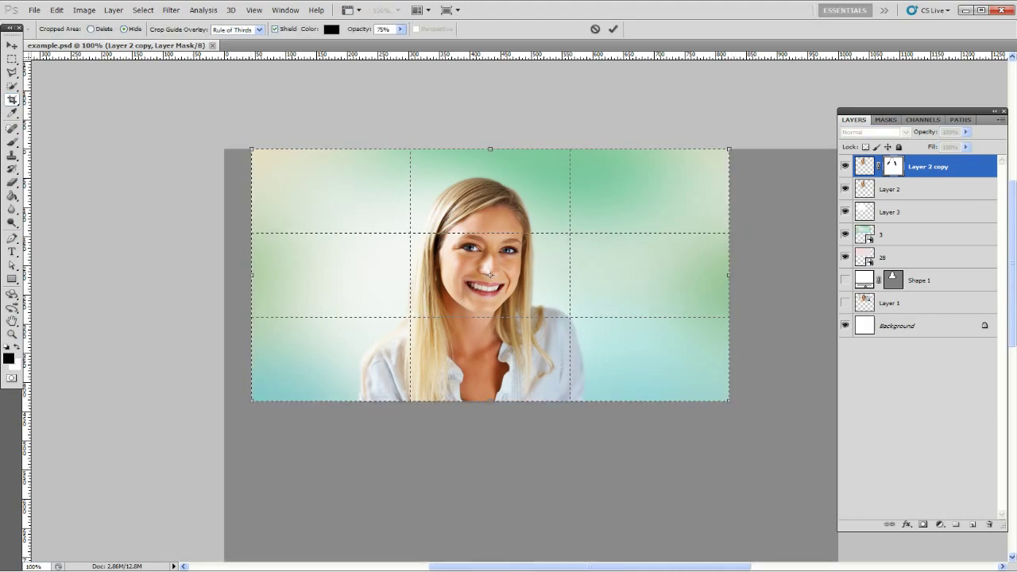
pyautogui.click(613, 28)
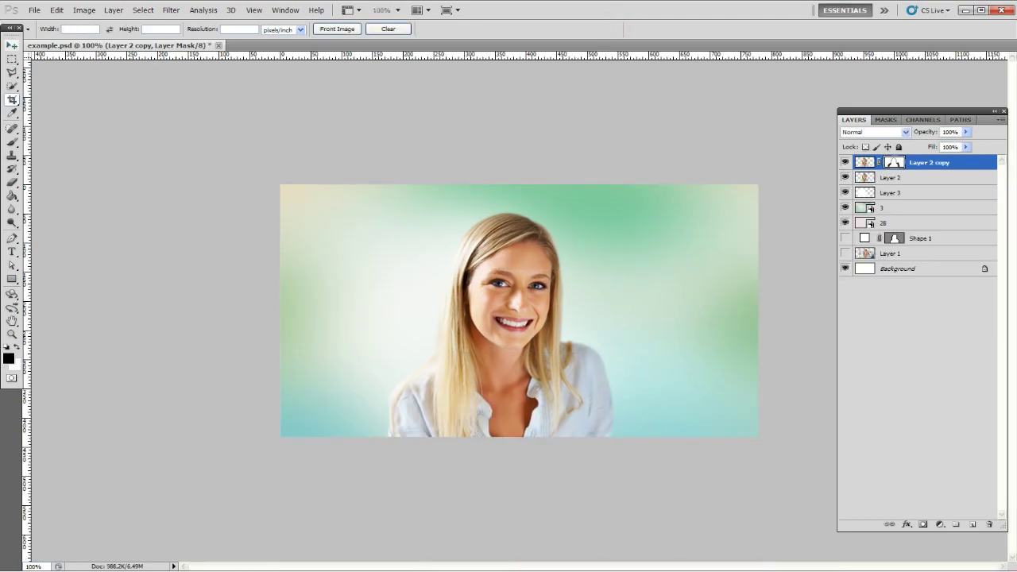
pyautogui.click(12, 45)
pyautogui.click(937, 195)
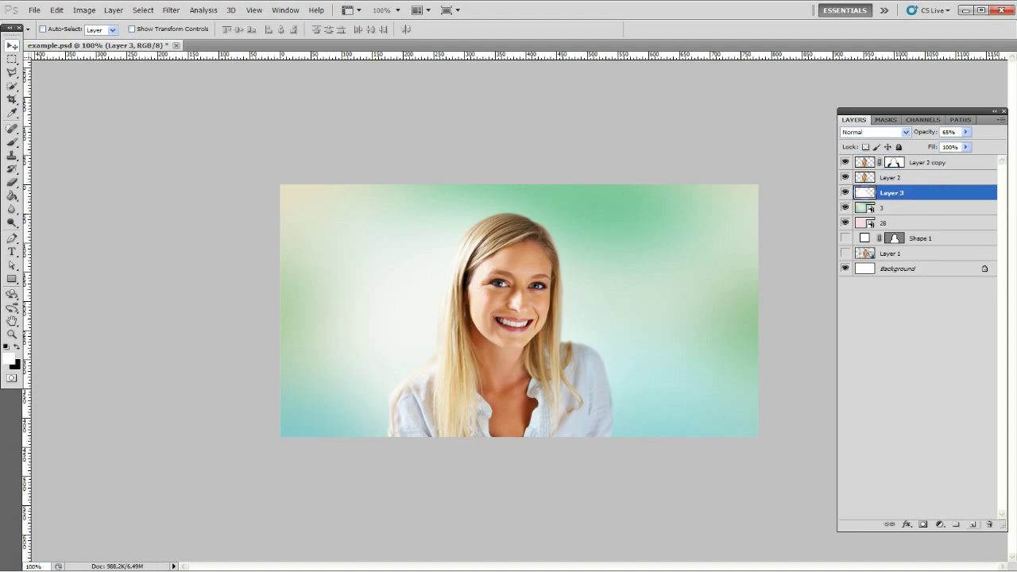
# Add a new Layer 4 and choose the soft 771 px round brush preset.
pyautogui.click(973, 524)
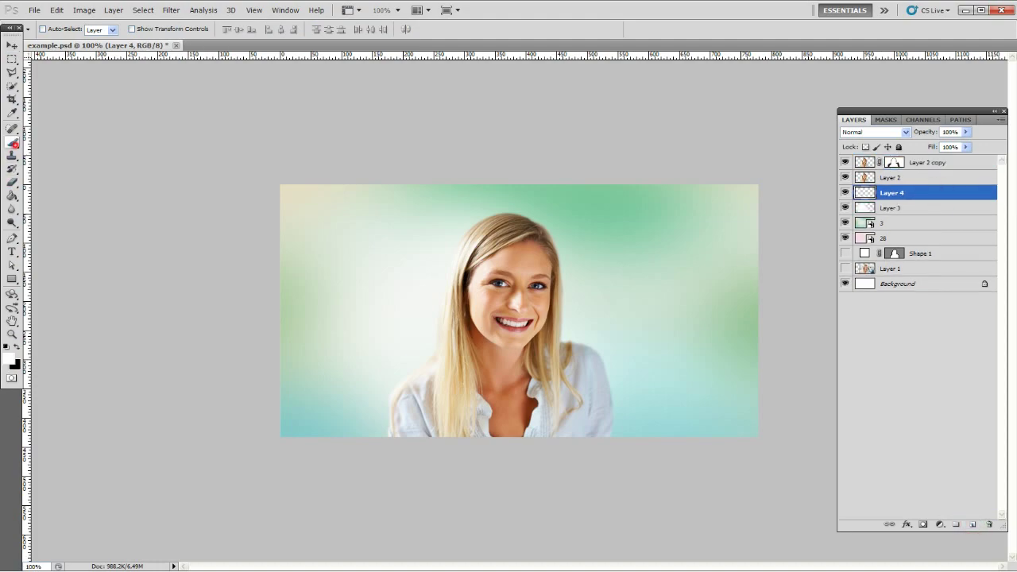
pyautogui.click(12, 142)
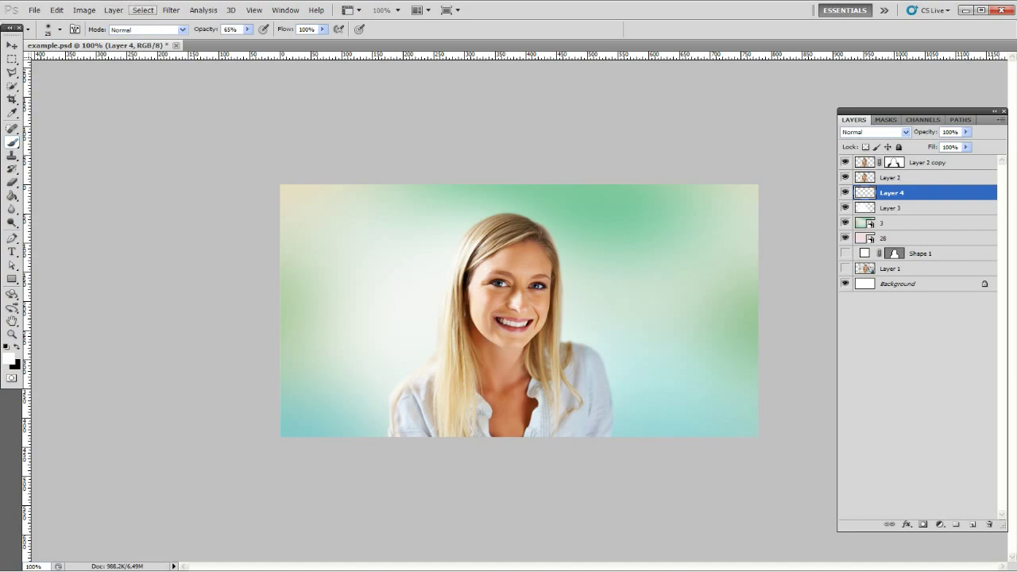
pyautogui.click(54, 30)
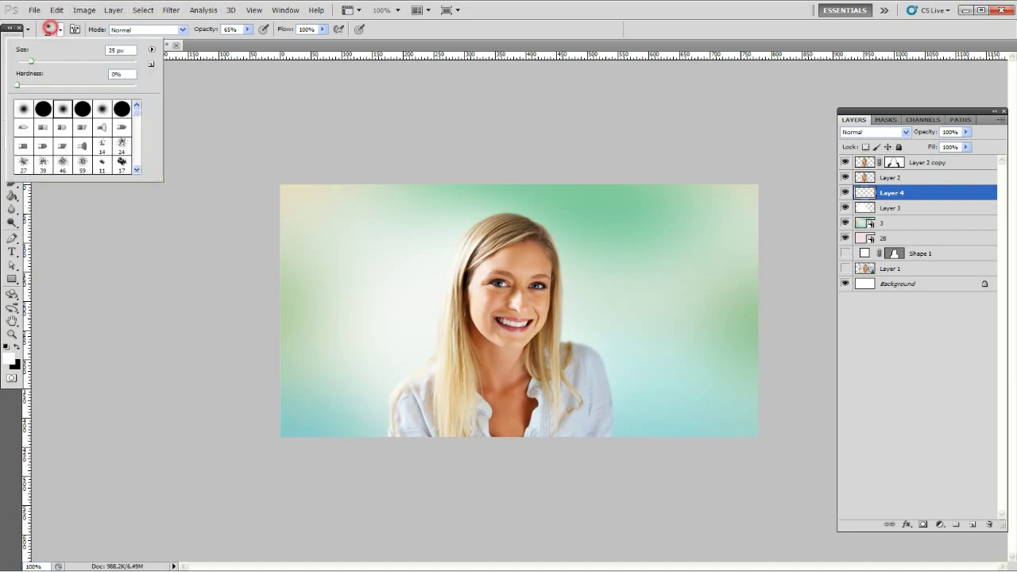
pyautogui.moveTo(136, 112); pyautogui.dragTo(137, 163)
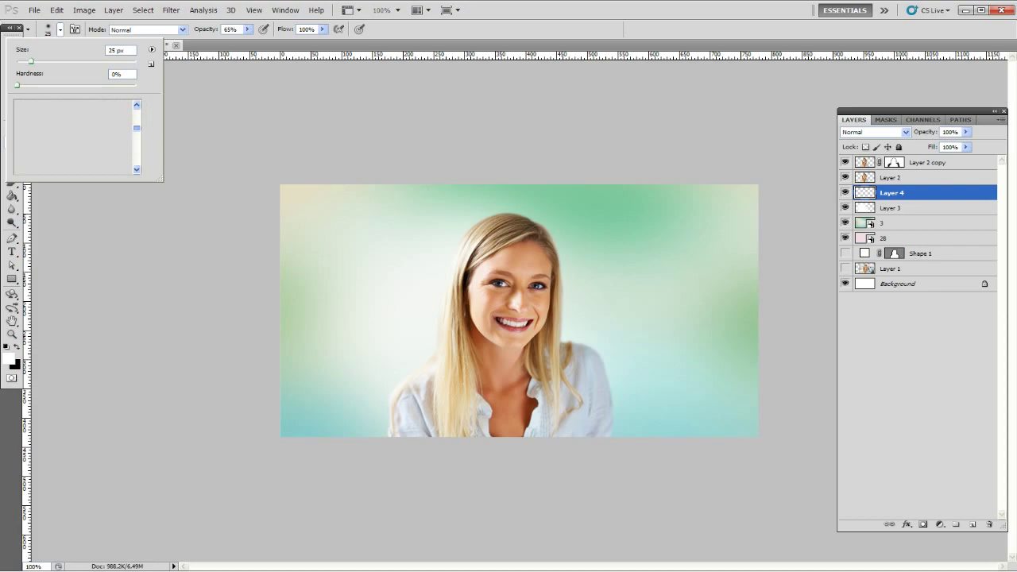
pyautogui.click(23, 145)
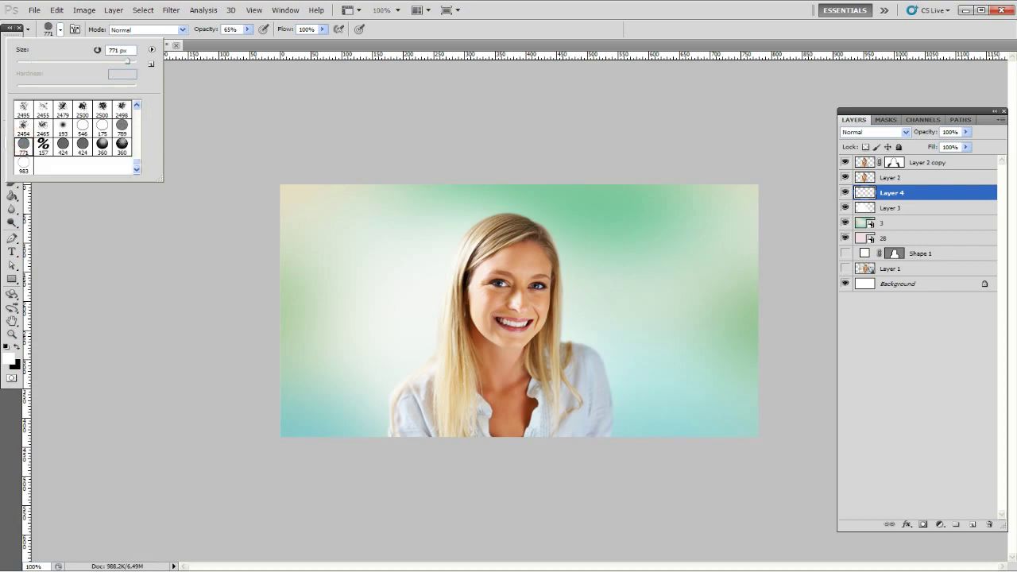
pyautogui.click(38, 376)
# Paint a soft 600 px white dot left of the face and put Layer 4 in a new group.
pyautogui.press('[')
pyautogui.press('[')
pyautogui.press('[')
pyautogui.press('[')
pyautogui.press('[')
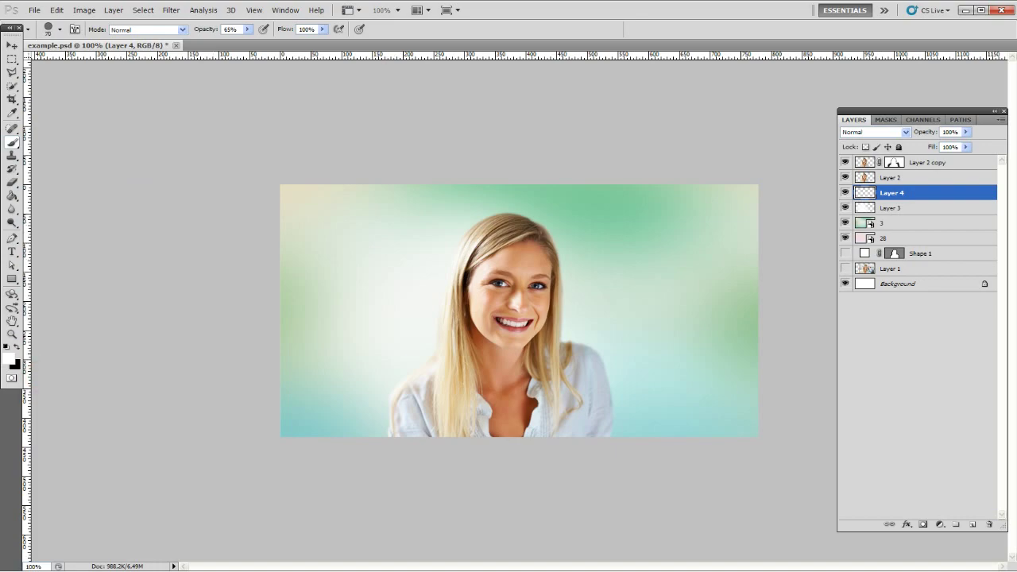
pyautogui.click(352, 305)
pyautogui.moveTo(960, 192); pyautogui.dragTo(956, 524)
pyautogui.click(874, 132)
# Set Group 1 to Color Dodge and paint bokeh circles on Layer 4 around the portrait.
pyautogui.click(870, 264)
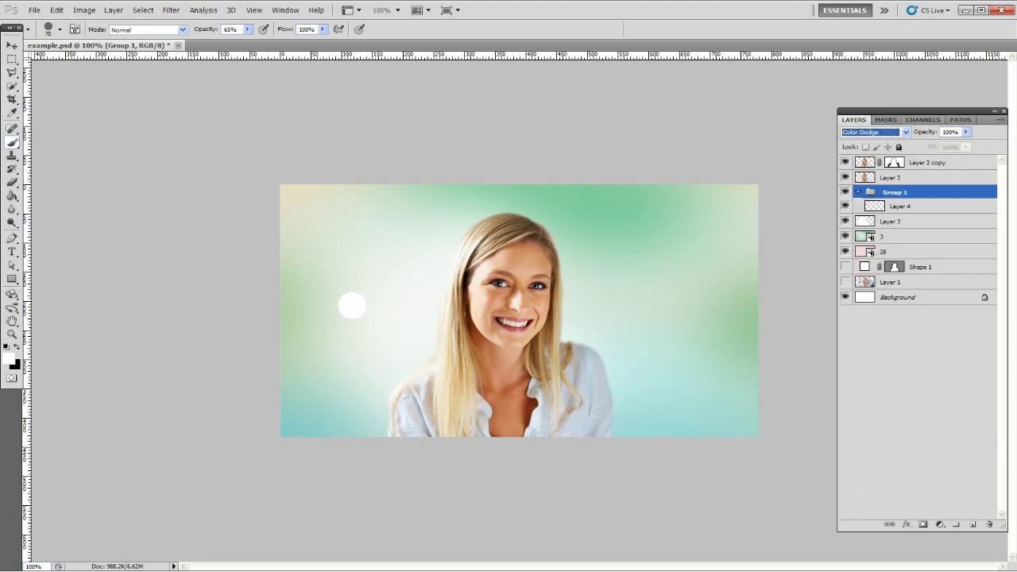
pyautogui.click(936, 206)
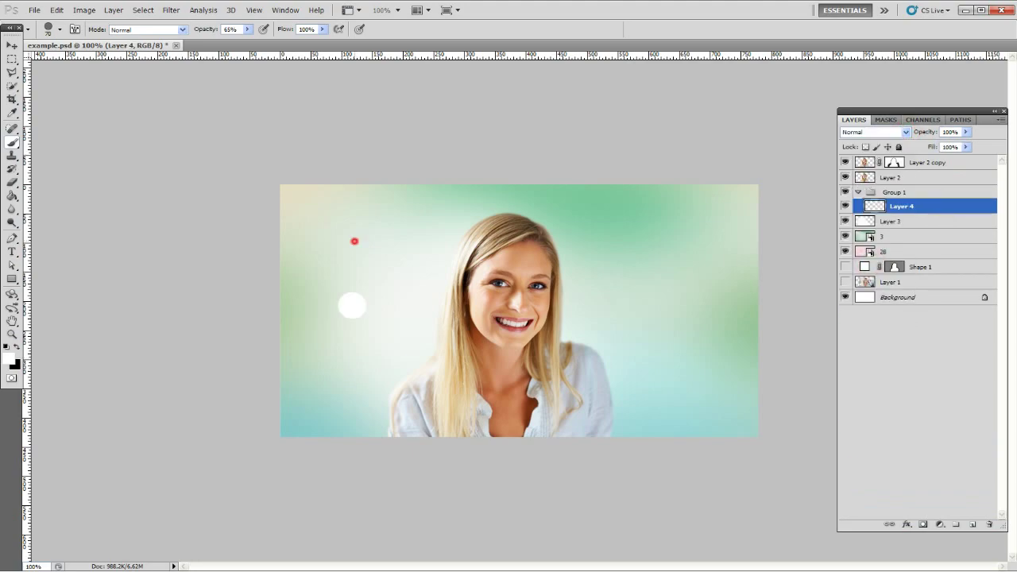
pyautogui.click(354, 240)
pyautogui.click(345, 354)
pyautogui.click(409, 277)
pyautogui.click(619, 230)
pyautogui.click(667, 344)
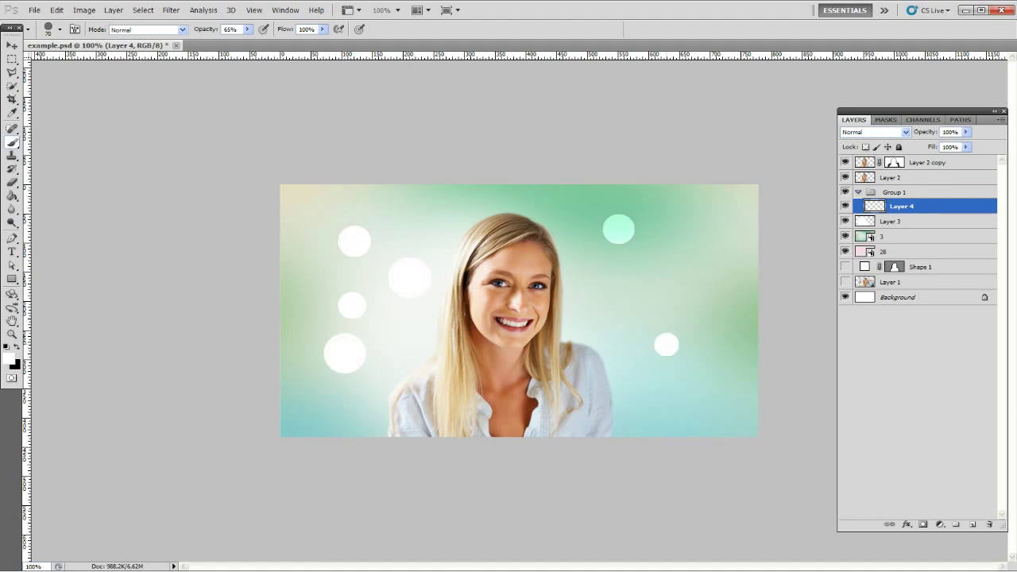
pyautogui.click(660, 395)
pyautogui.click(718, 275)
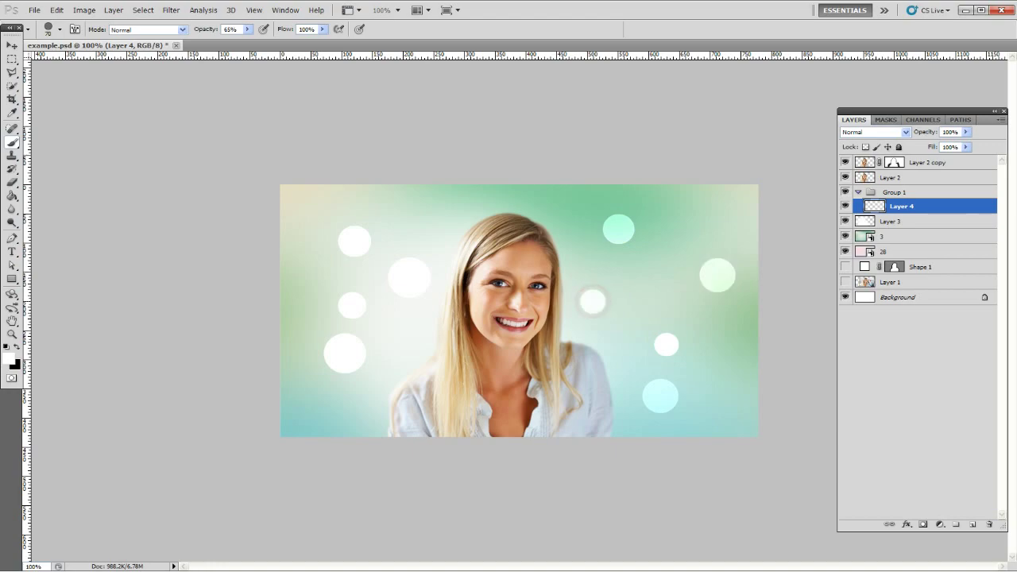
# Add more bokeh dots on the right, undoing a stray cluster, then enlarge the brush and add Layer 5.
pyautogui.moveTo(647, 284)
pyautogui.mouseDown()
pyautogui.moveTo(702, 218)
pyautogui.moveTo(612, 239)
pyautogui.mouseUp()
pyautogui.click(701, 222)
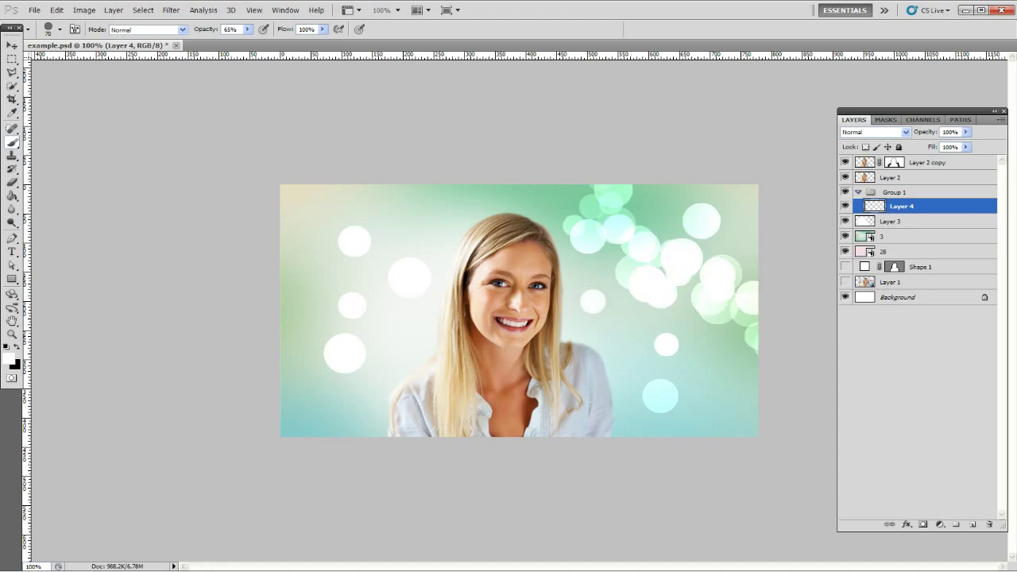
pyautogui.hotkey('ctrl', 'alt', 'z')
pyautogui.hotkey('ctrl', 'alt', 'z')
pyautogui.hotkey('ctrl', 'alt', 'z')
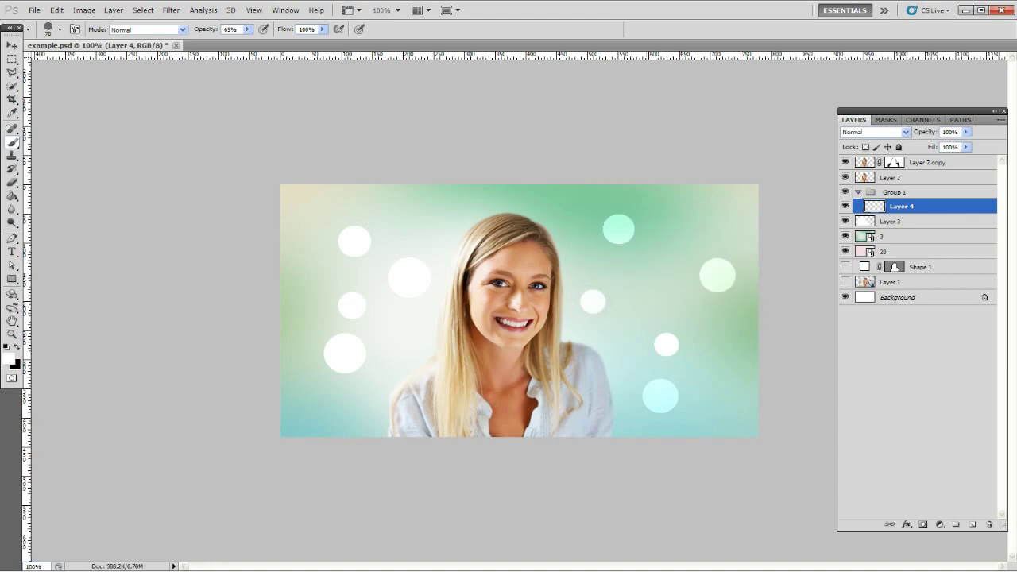
pyautogui.click(626, 252)
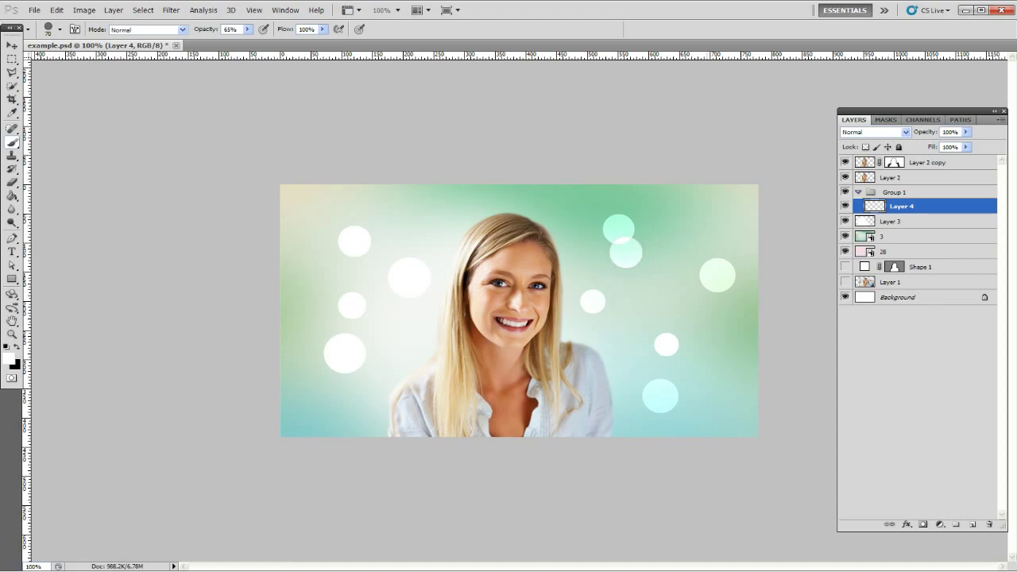
pyautogui.click(708, 215)
pyautogui.press(']')
pyautogui.press(']')
pyautogui.press(']')
pyautogui.press(']')
pyautogui.click(972, 524)
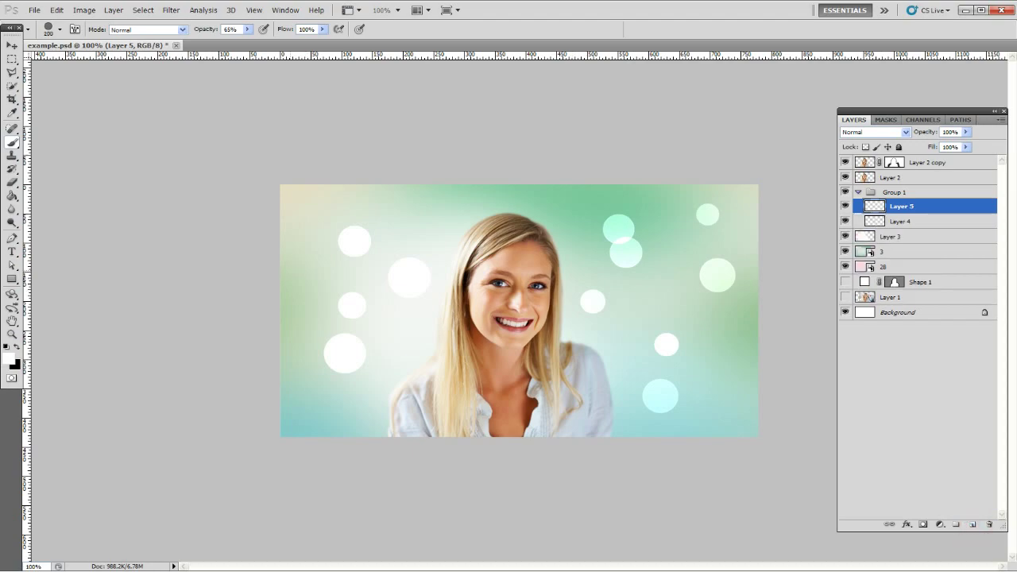
# Paint six large soft bokeh circles along the canvas edges on Layer 5.
pyautogui.click(293, 270)
pyautogui.click(416, 171)
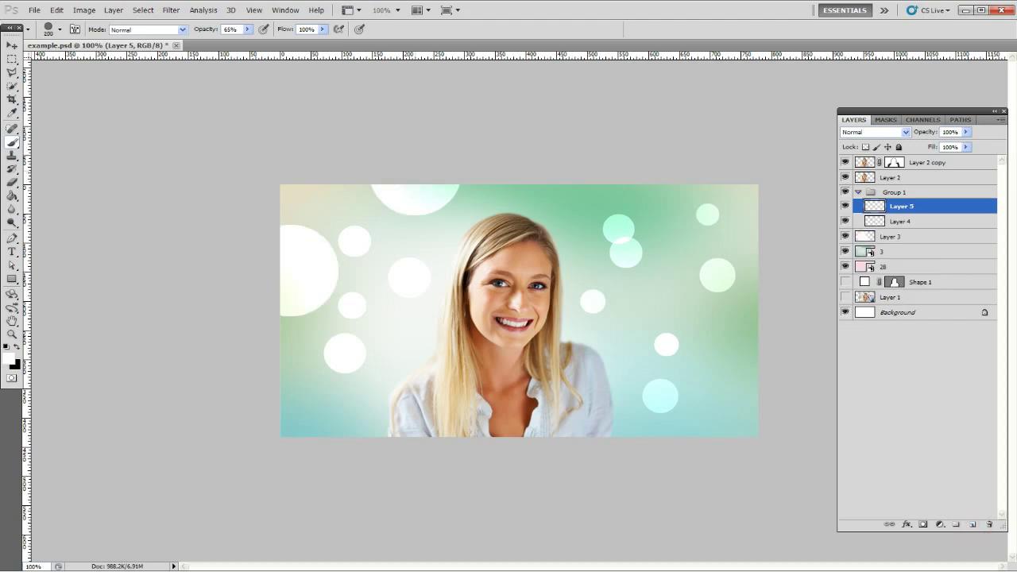
pyautogui.click(375, 401)
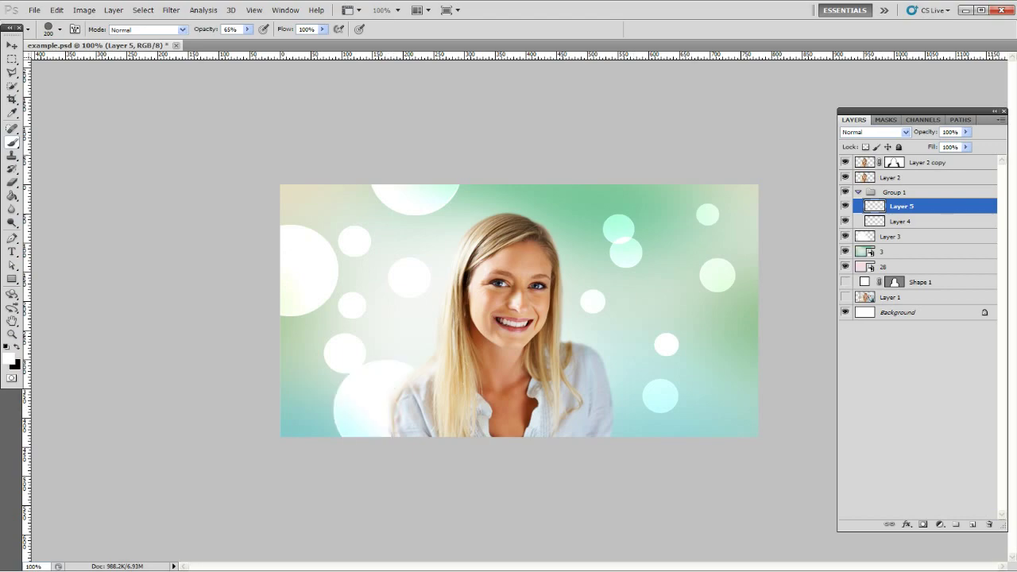
pyautogui.click(781, 390)
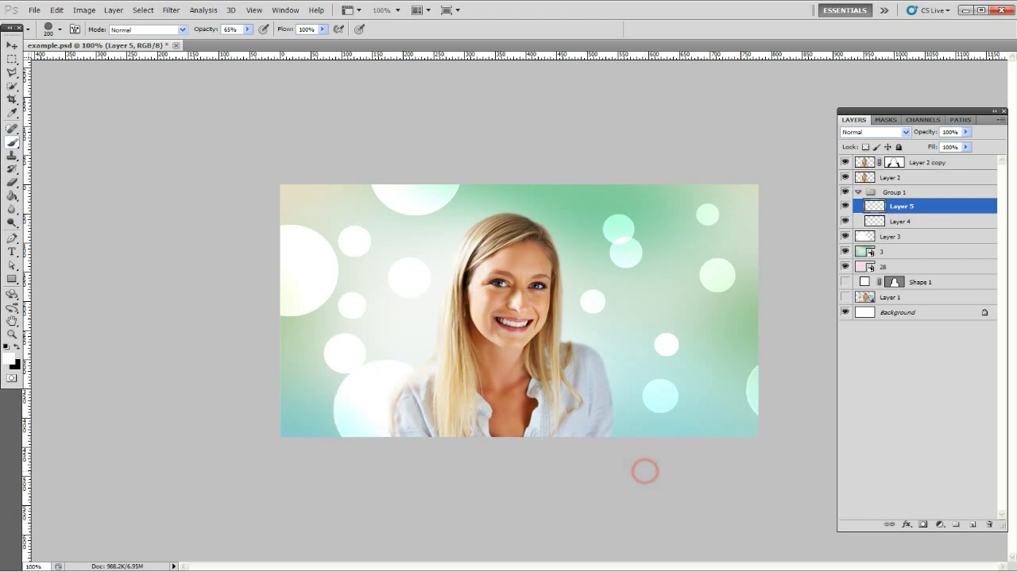
pyautogui.click(645, 471)
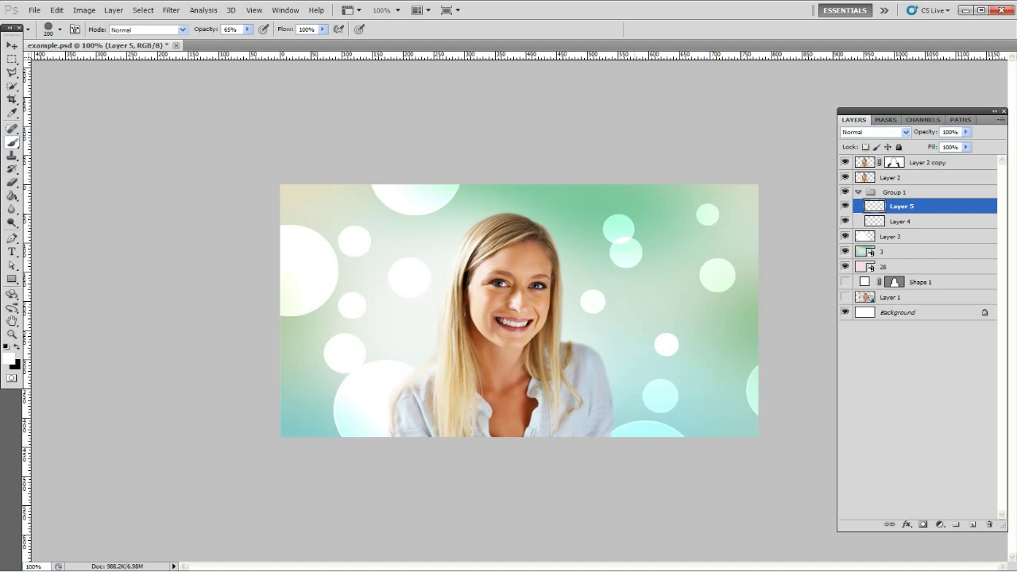
pyautogui.click(693, 176)
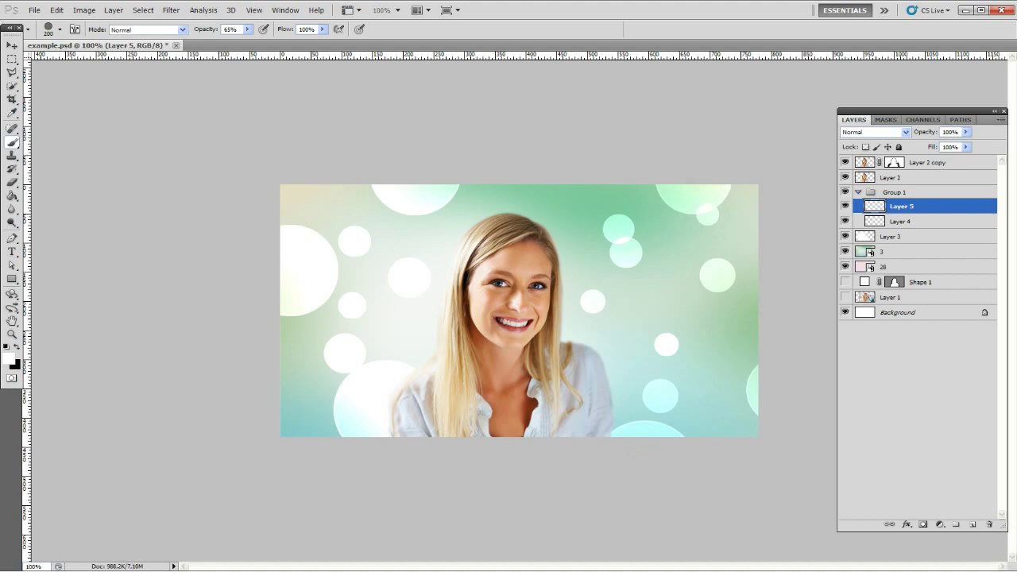
# Move Layer 5 below Layer 4, add a new Layer 6, and shrink the brush.
pyautogui.moveTo(950, 205); pyautogui.dragTo(950, 231)
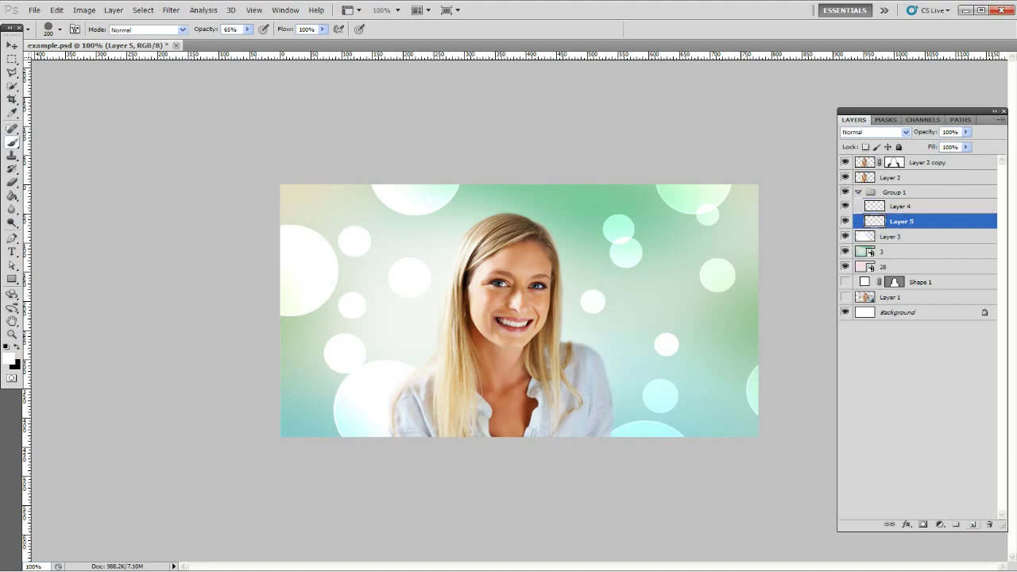
pyautogui.click(972, 525)
pyautogui.press('[')
pyautogui.press('[')
pyautogui.press('[')
pyautogui.press('[')
pyautogui.press('[')
pyautogui.press('[')
pyautogui.press('[')
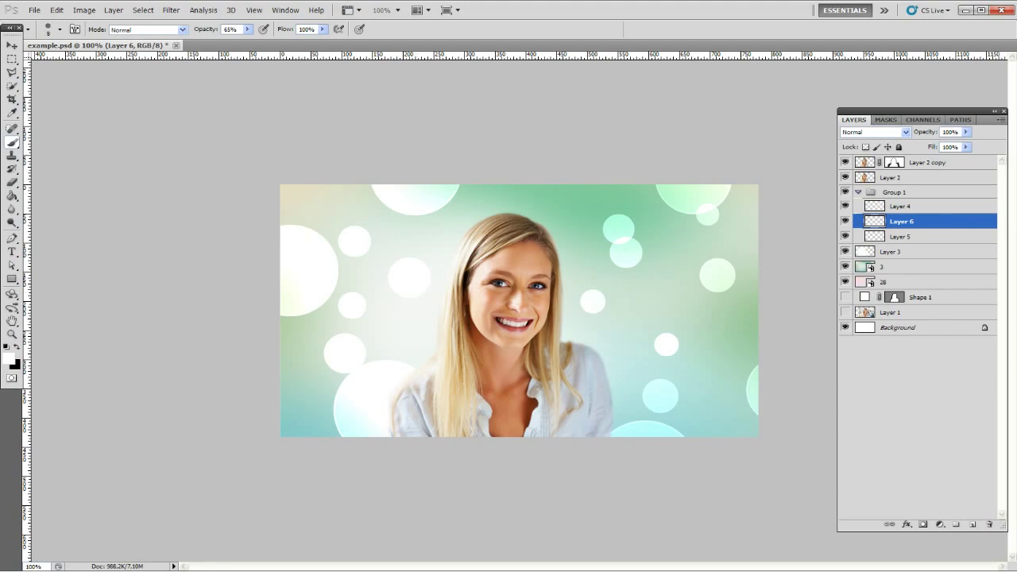
# Sprinkle small white sparkle dots on the left and top of Layer 6, undoing one scattered cluster.
pyautogui.click(306, 350)
pyautogui.click(309, 390)
pyautogui.click(296, 417)
pyautogui.click(410, 341)
pyautogui.moveTo(314, 194); pyautogui.dragTo(358, 207)
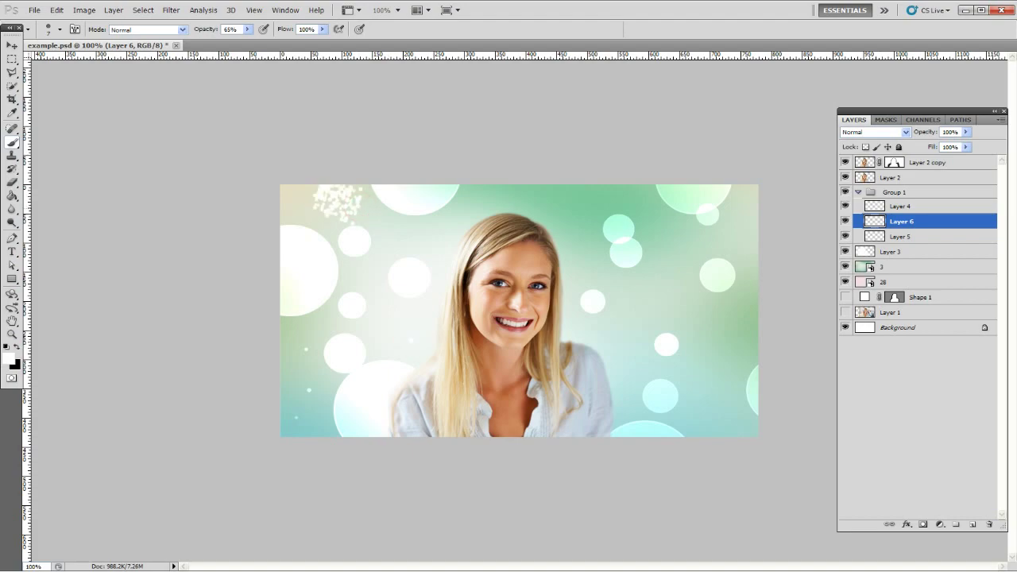
pyautogui.hotkey('ctrl', 'z')
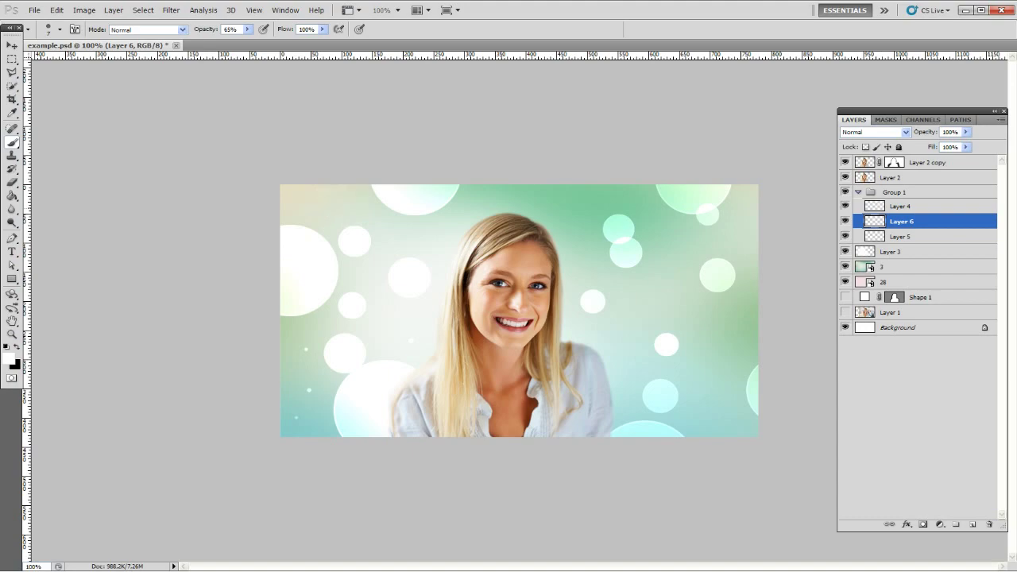
pyautogui.click(313, 203)
pyautogui.click(358, 197)
pyautogui.click(408, 233)
pyautogui.click(526, 198)
# Add sparkle dots across the right and upper background, undoing a diagonal sparkle stroke.
pyautogui.click(618, 352)
pyautogui.click(678, 242)
pyautogui.click(743, 201)
pyautogui.click(744, 345)
pyautogui.click(590, 190)
pyautogui.click(720, 422)
pyautogui.moveTo(639, 318); pyautogui.dragTo(727, 391)
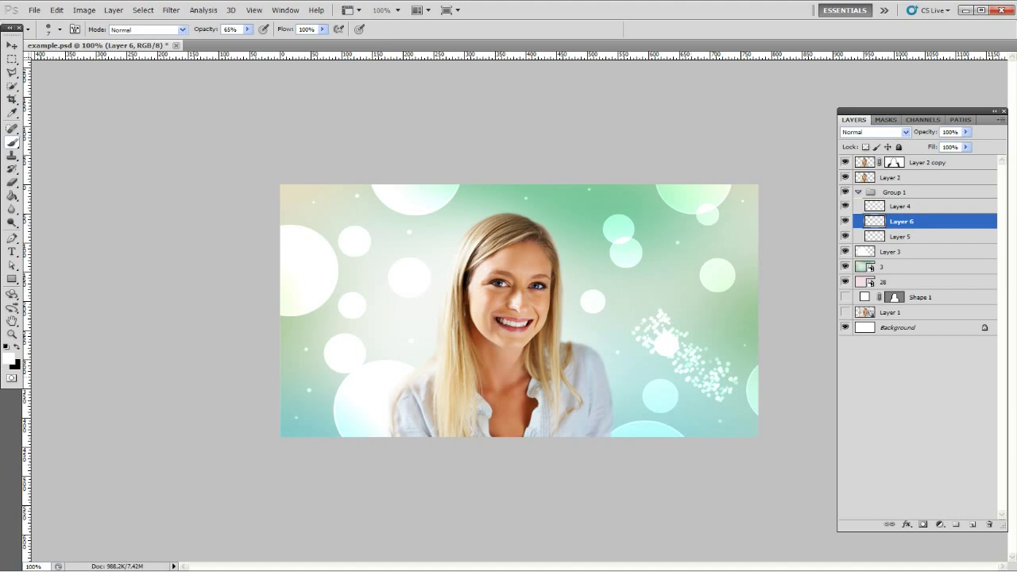
pyautogui.hotkey('ctrl', 'z')
# Dot more small sparkles on the right side beside the hair, undoing a stray scattered stroke.
pyautogui.click(684, 326)
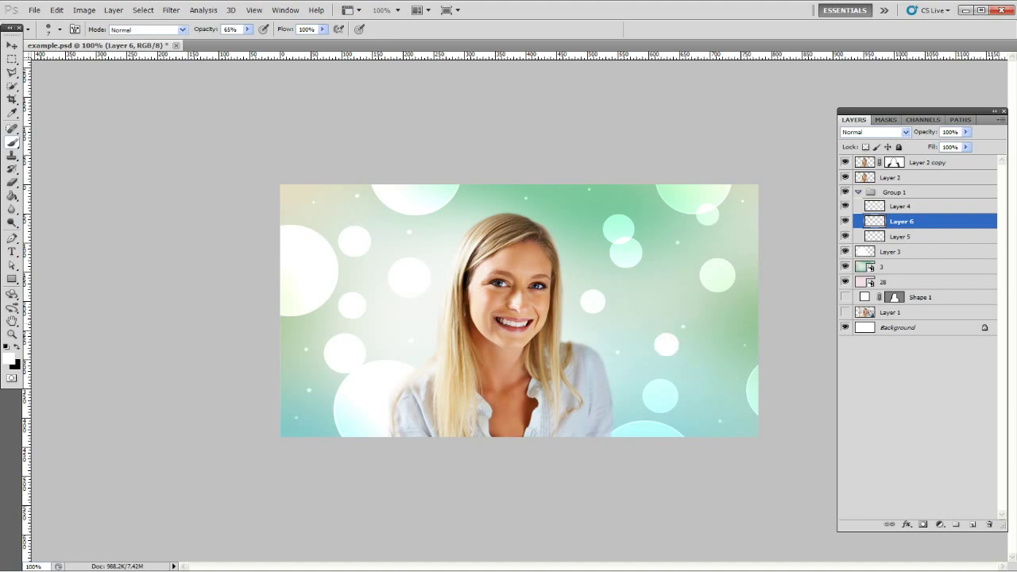
pyautogui.click(710, 374)
pyautogui.click(648, 369)
pyautogui.click(640, 296)
pyautogui.click(738, 302)
pyautogui.click(733, 267)
pyautogui.moveTo(602, 265); pyautogui.dragTo(568, 234)
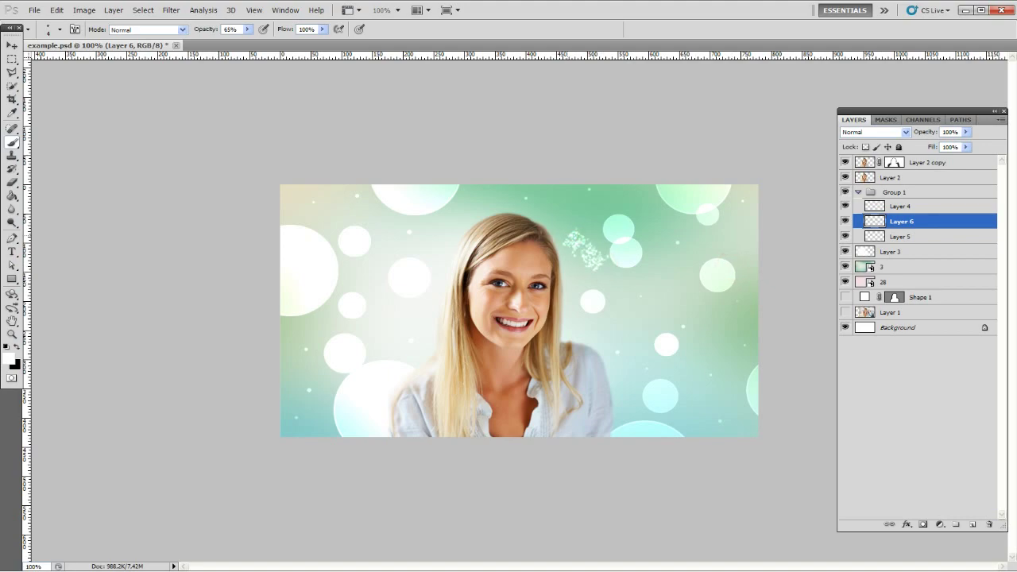
pyautogui.hotkey('ctrl', 'z')
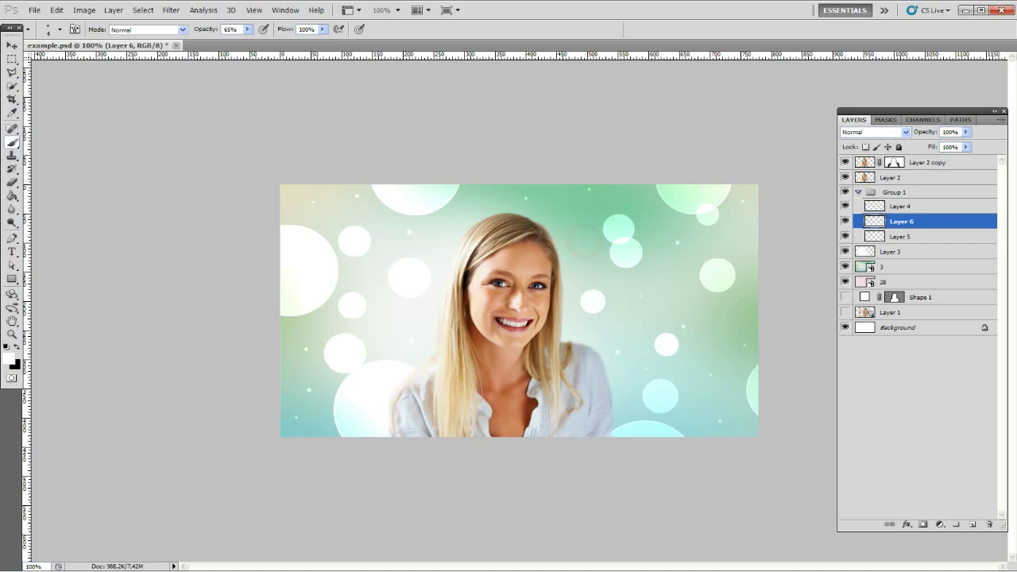
pyautogui.click(171, 10)
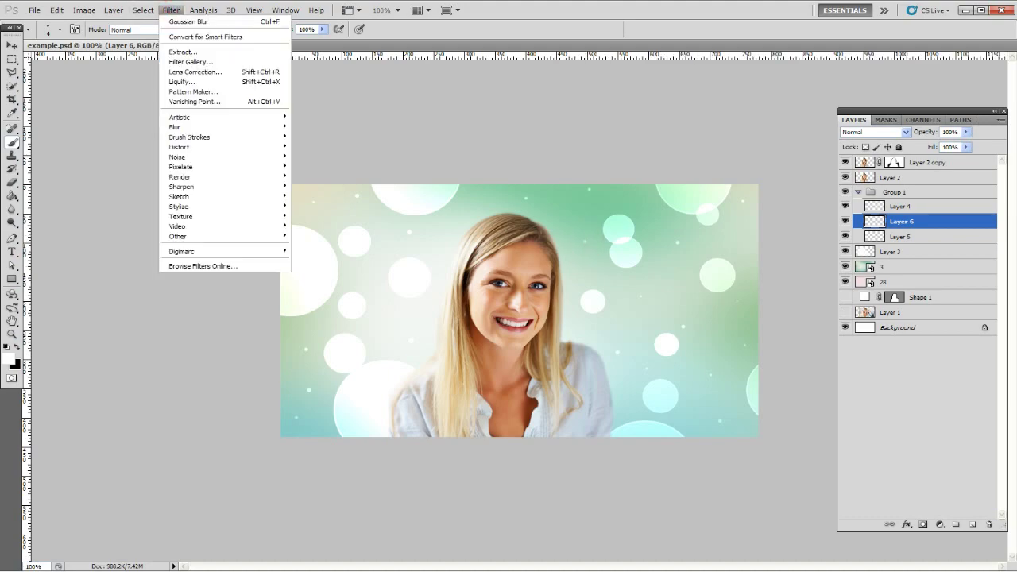
# Select Layer 5 and toggle its visibility to check its large bokeh circles.
pyautogui.press('Escape')
pyautogui.click(171, 9)
pyautogui.press('Escape')
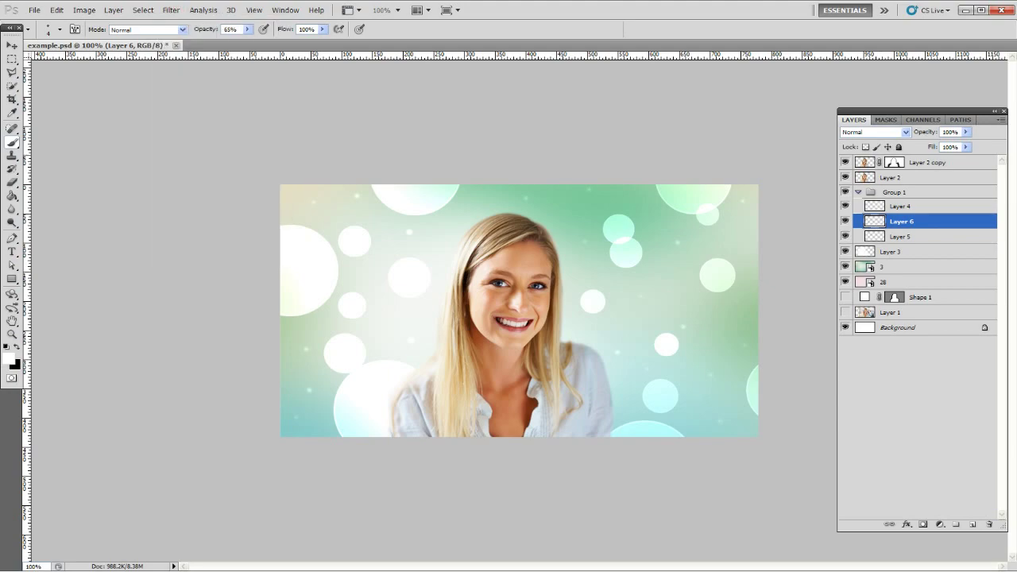
pyautogui.click(914, 236)
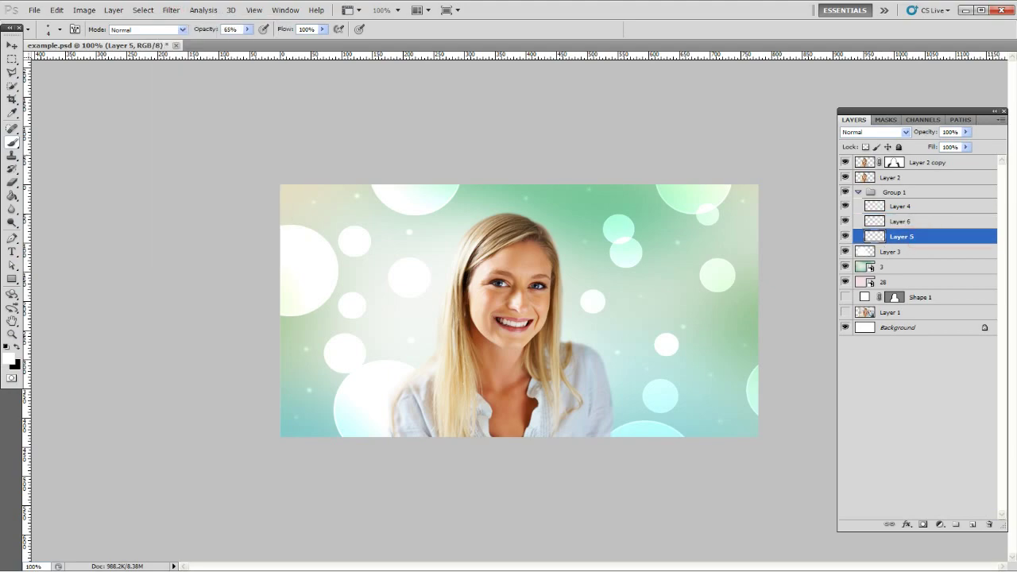
pyautogui.click(845, 236)
pyautogui.click(844, 236)
# Soften Layer 5's bokeh circles by applying Gaussian Blur three times.
pyautogui.click(171, 10)
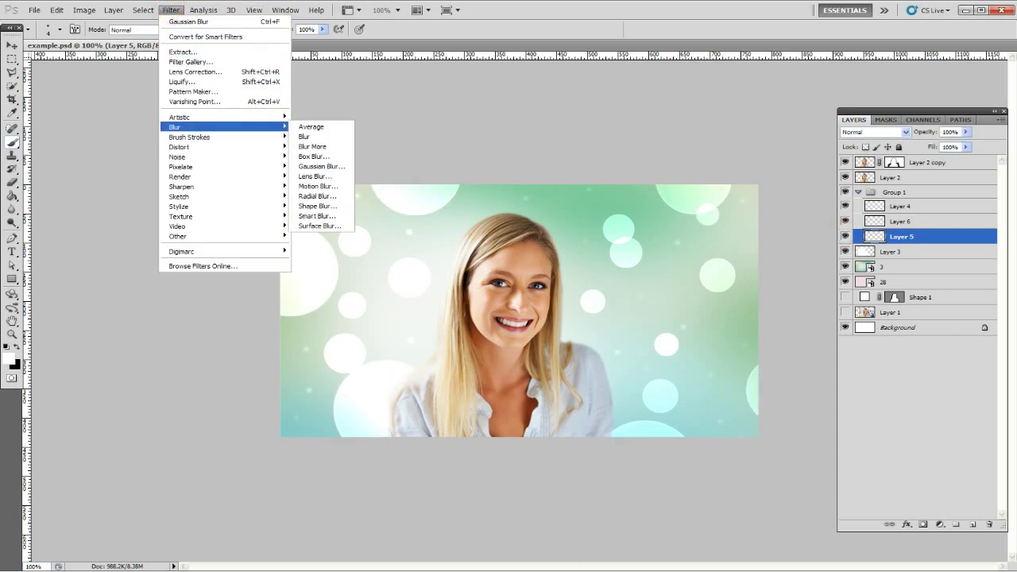
pyautogui.click(189, 21)
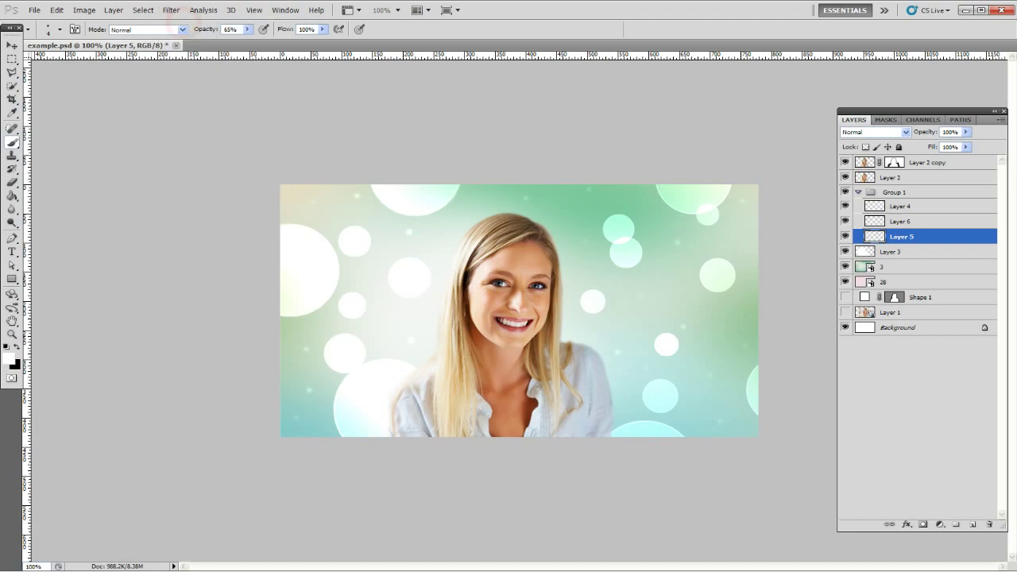
pyautogui.click(171, 9)
pyautogui.click(188, 22)
pyautogui.click(171, 10)
pyautogui.click(189, 21)
# Fade Layer 5 to 14% opacity and hide Layer 4's white bokeh circles.
pyautogui.moveTo(966, 132)
pyautogui.mouseDown()
pyautogui.moveTo(964, 143)
pyautogui.moveTo(913, 145)
pyautogui.mouseUp()
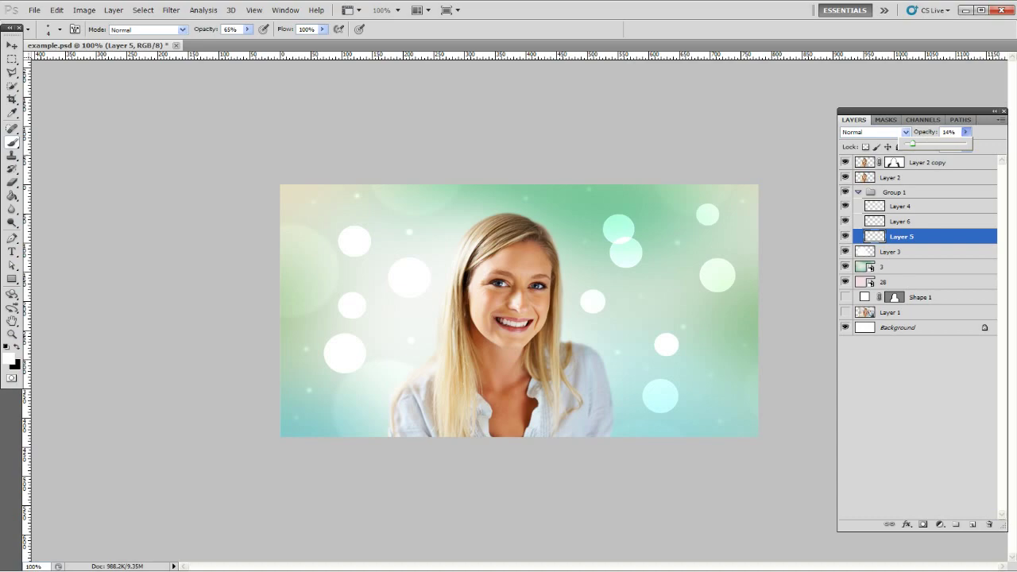
pyautogui.click(906, 206)
pyautogui.click(844, 206)
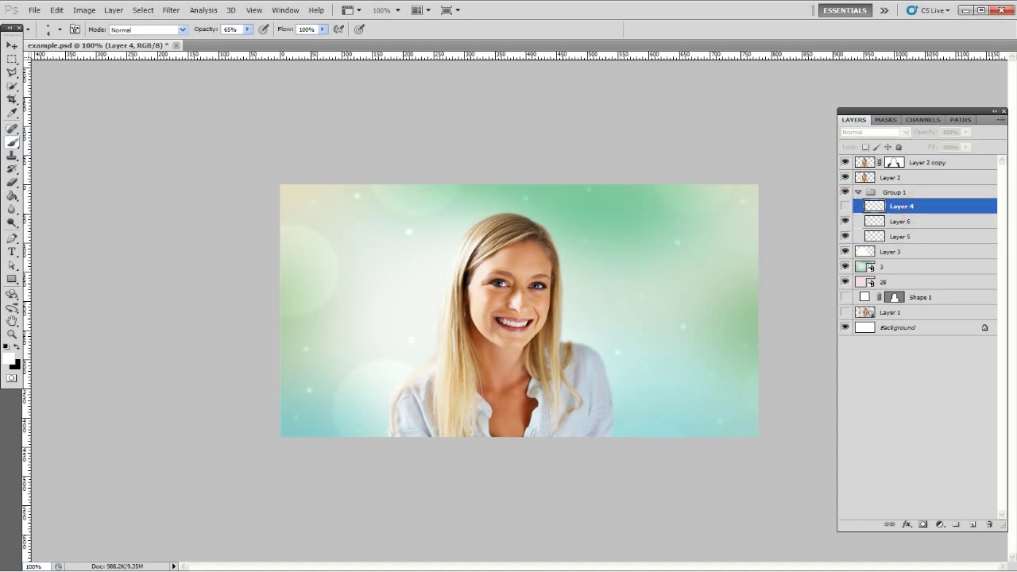
# Show Layer 4's white bokeh circles and try Overlay and neighbouring blend modes on it.
pyautogui.click(844, 206)
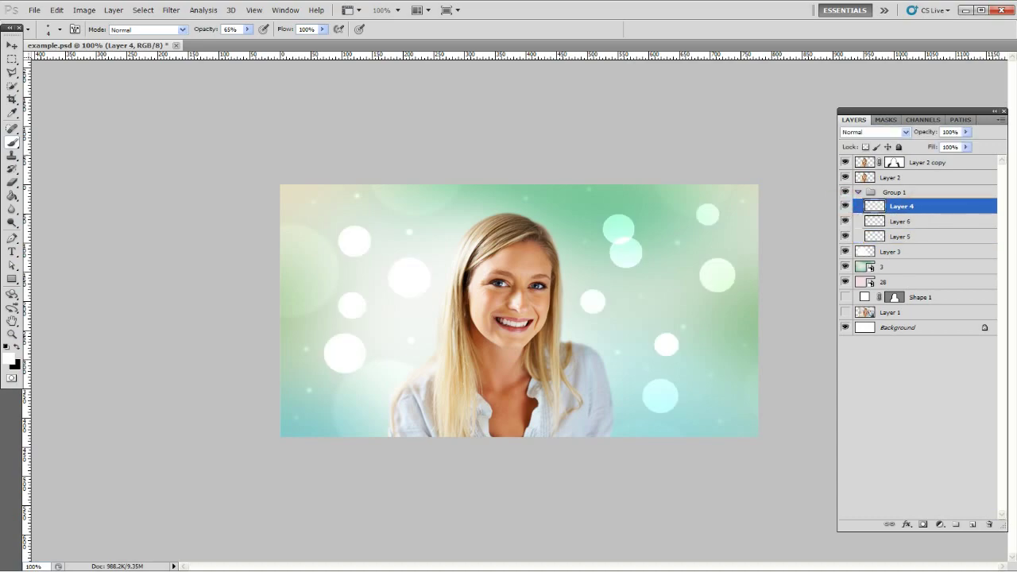
pyautogui.click(874, 132)
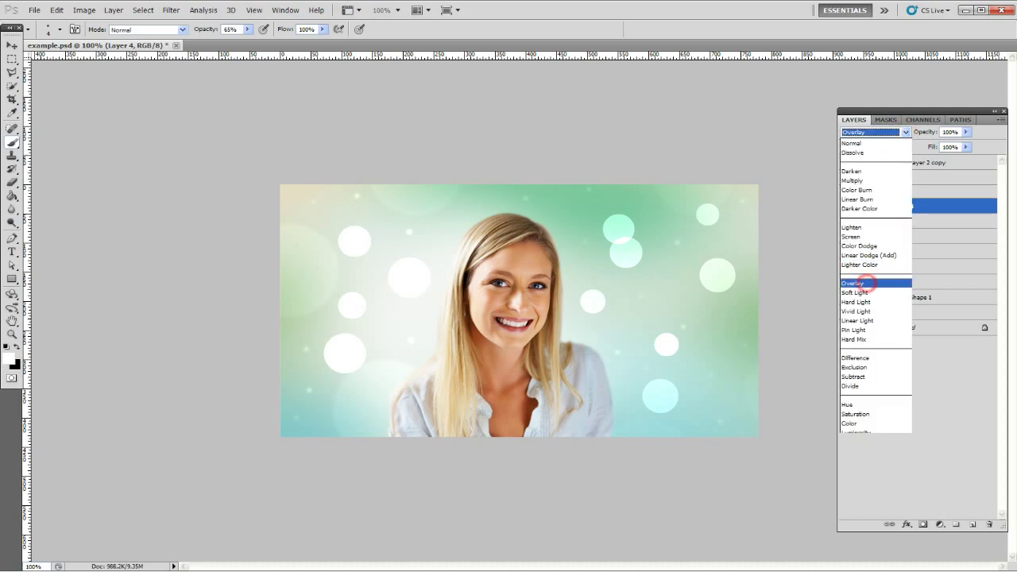
pyautogui.click(866, 284)
pyautogui.press('Down')
pyautogui.press('Down')
pyautogui.press('Down')
pyautogui.press('Down')
pyautogui.press('Down')
pyautogui.press('Down')
pyautogui.press('Up')
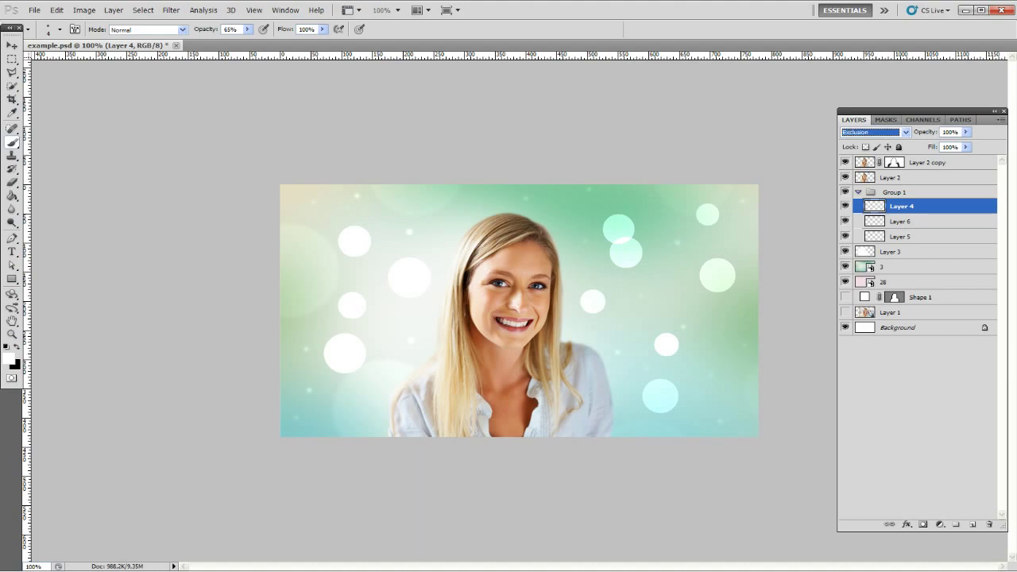
pyautogui.press('Up')
pyautogui.press('Up')
pyautogui.press('Up')
pyautogui.press('Up')
pyautogui.press('Up')
pyautogui.press('Up')
pyautogui.press('Up')
pyautogui.press('Up')
pyautogui.press('Up')
pyautogui.press('Up')
pyautogui.press('Up')
pyautogui.press('Up')
pyautogui.press('Up')
pyautogui.press('Up')
pyautogui.press('Up')
pyautogui.press('Up')
pyautogui.press('Up')
# Hide Layer 4, collapse Group 1, and add a new empty layer above Layer 2 copy.
pyautogui.click(845, 205)
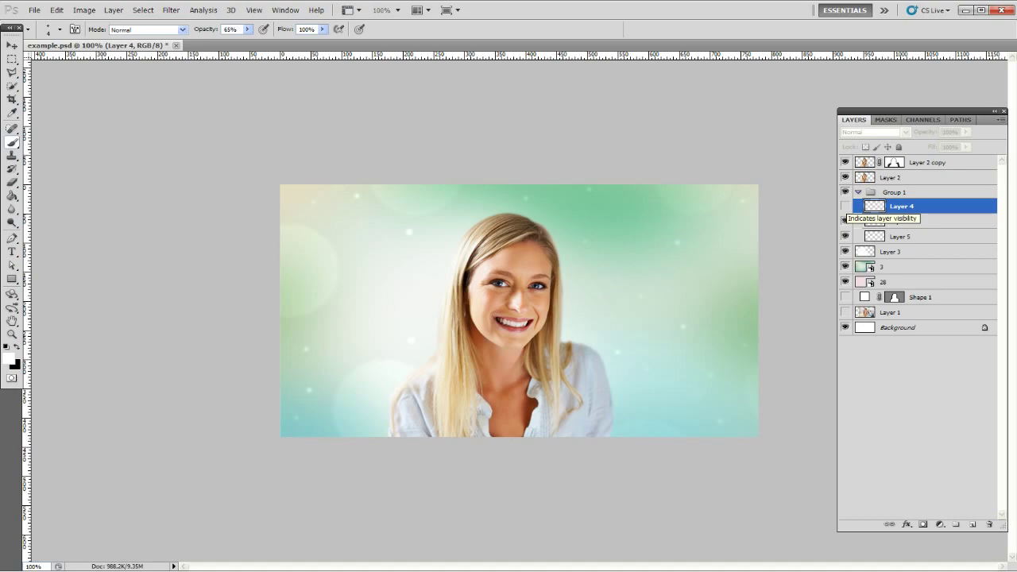
pyautogui.click(870, 191)
pyautogui.click(858, 192)
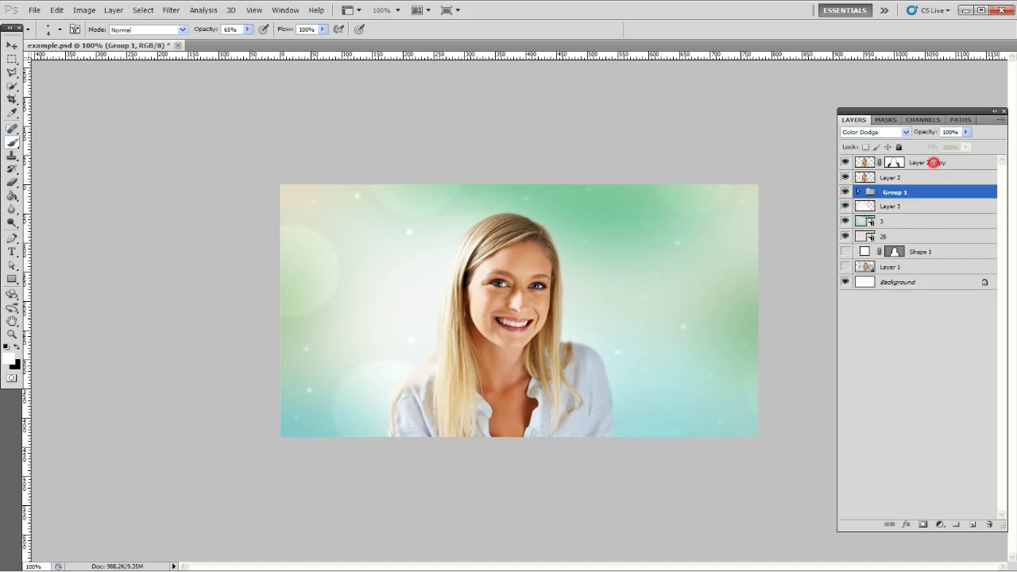
pyautogui.click(931, 162)
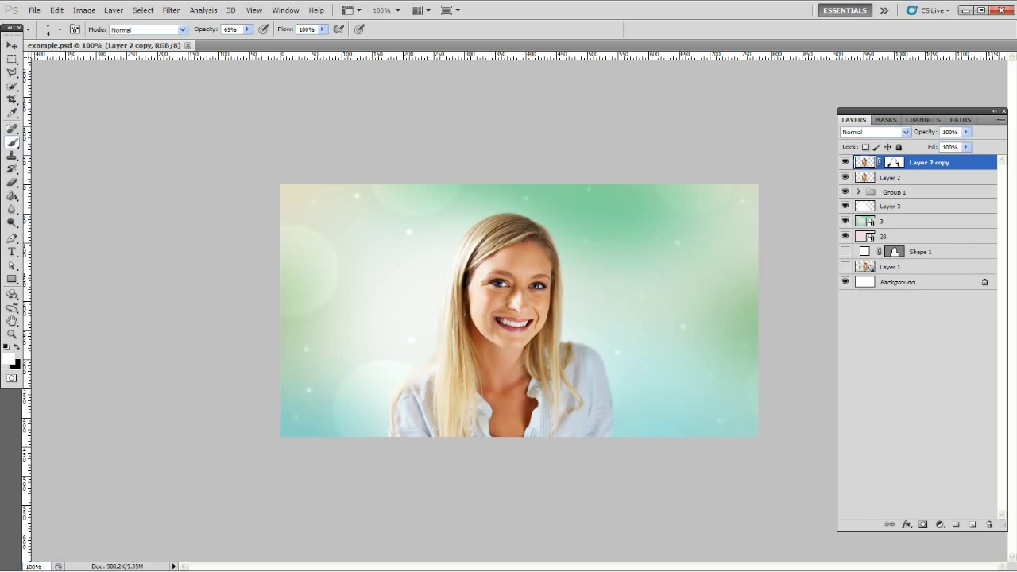
pyautogui.click(972, 525)
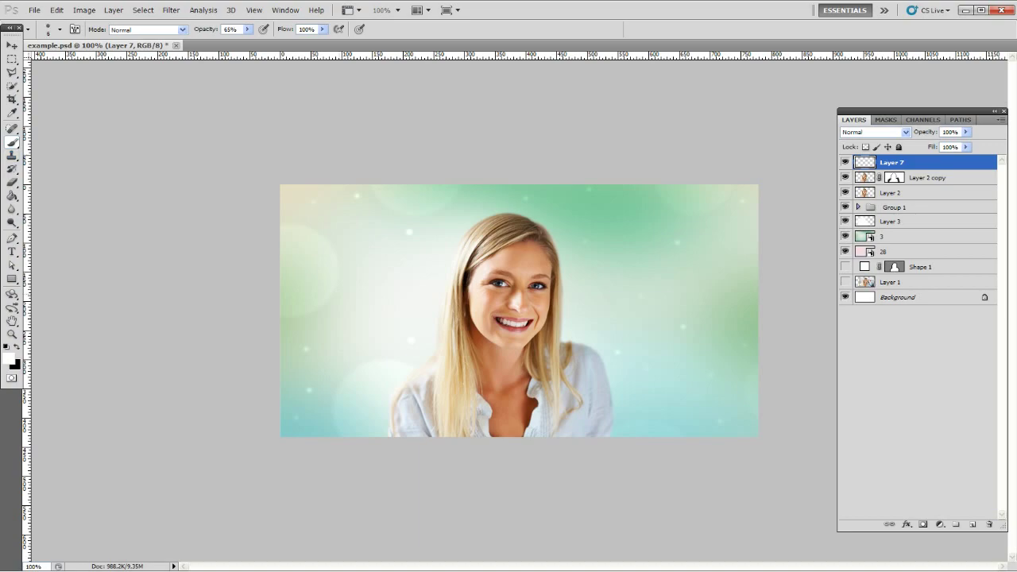
# Paint soft white 90 px bokeh dabs around the right side, lower left and shoulder.
pyautogui.press(']')
pyautogui.press(']')
pyautogui.press(']')
pyautogui.press('[')
pyautogui.press('[')
pyautogui.click(385, 210)
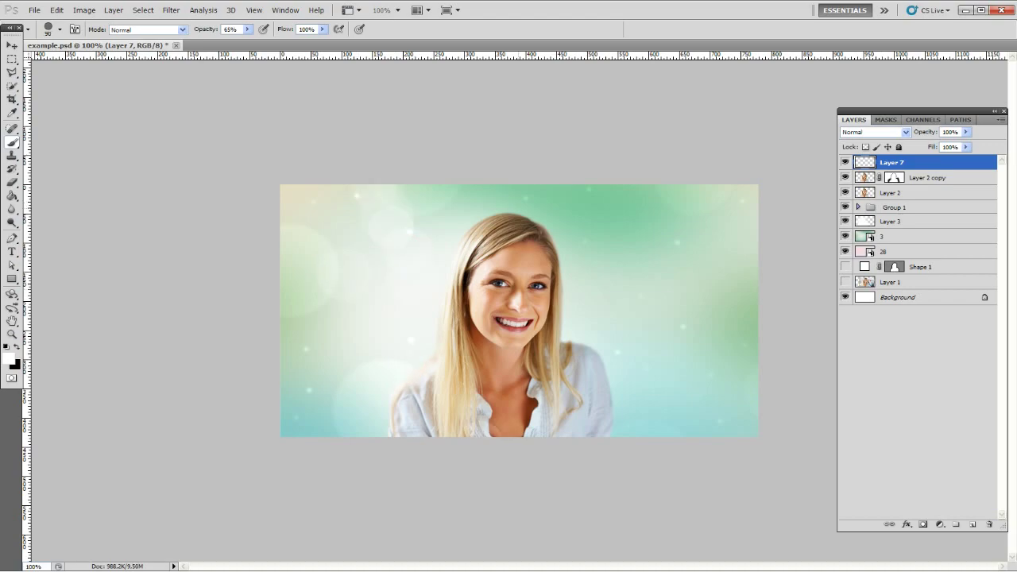
pyautogui.click(617, 225)
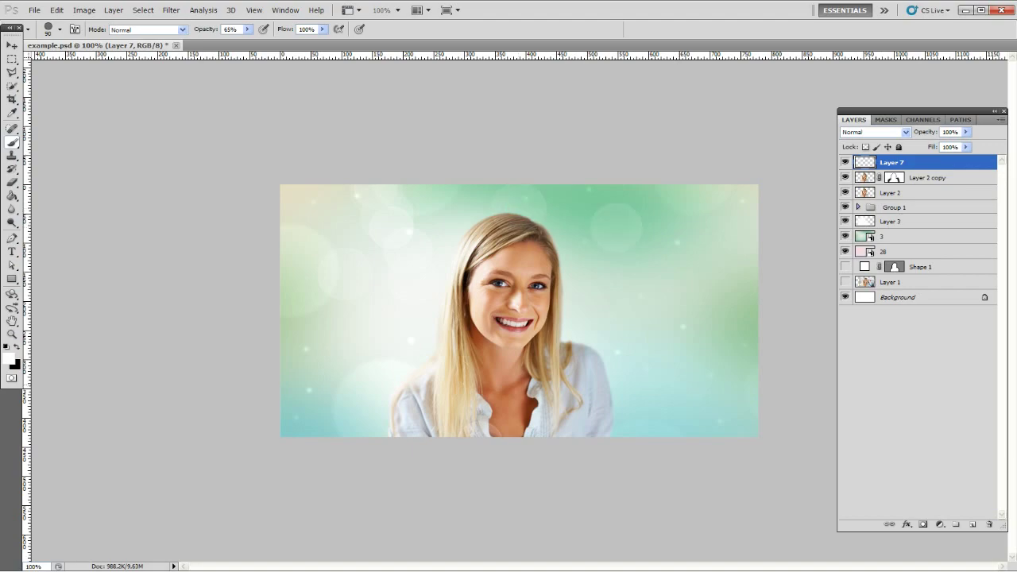
pyautogui.click(678, 385)
pyautogui.click(697, 246)
pyautogui.click(692, 310)
pyautogui.click(707, 363)
pyautogui.click(330, 391)
pyautogui.click(701, 185)
pyautogui.click(693, 237)
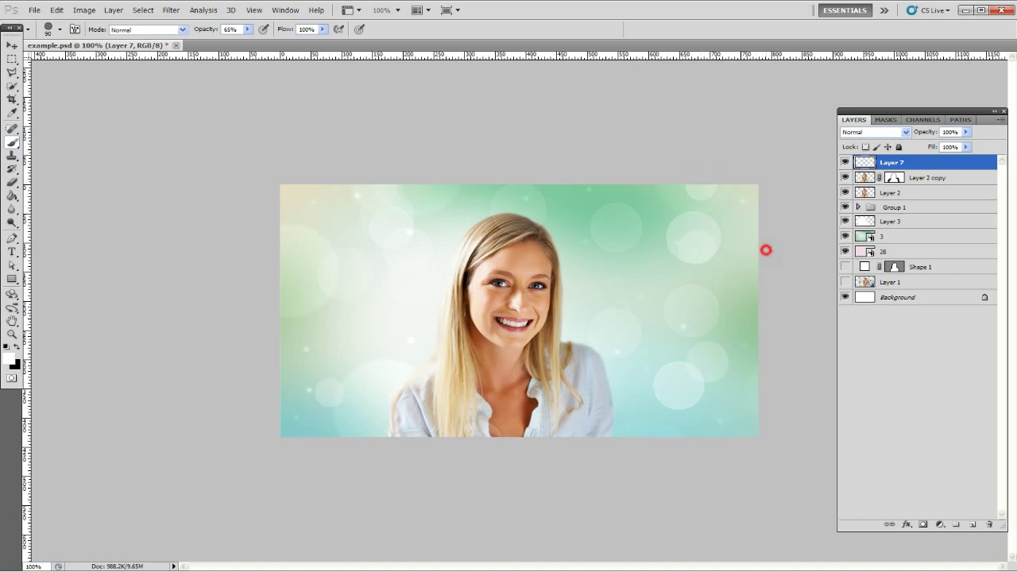
pyautogui.click(596, 358)
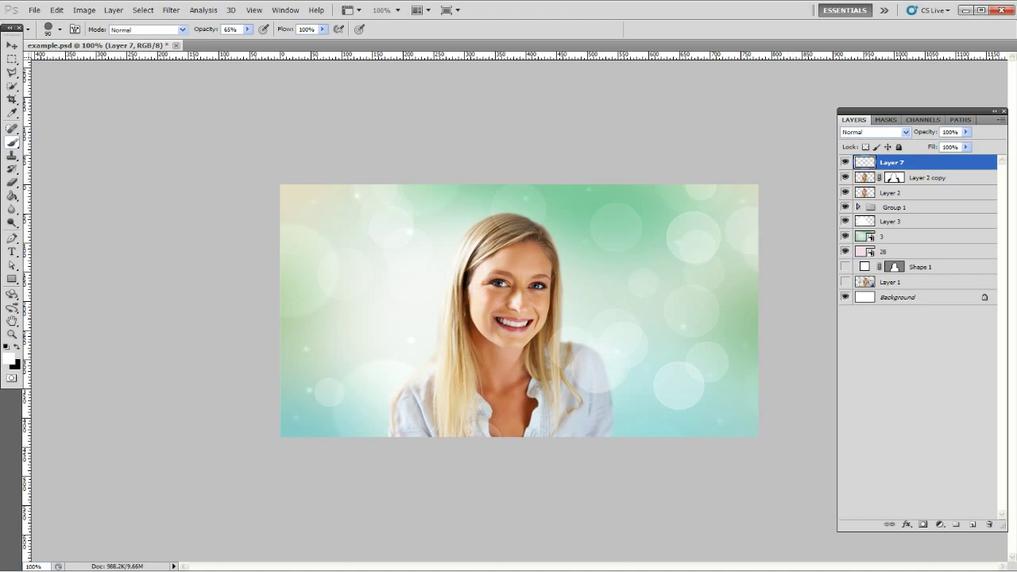
# Set Layer 7's blend mode to Overlay.
pyautogui.click(875, 132)
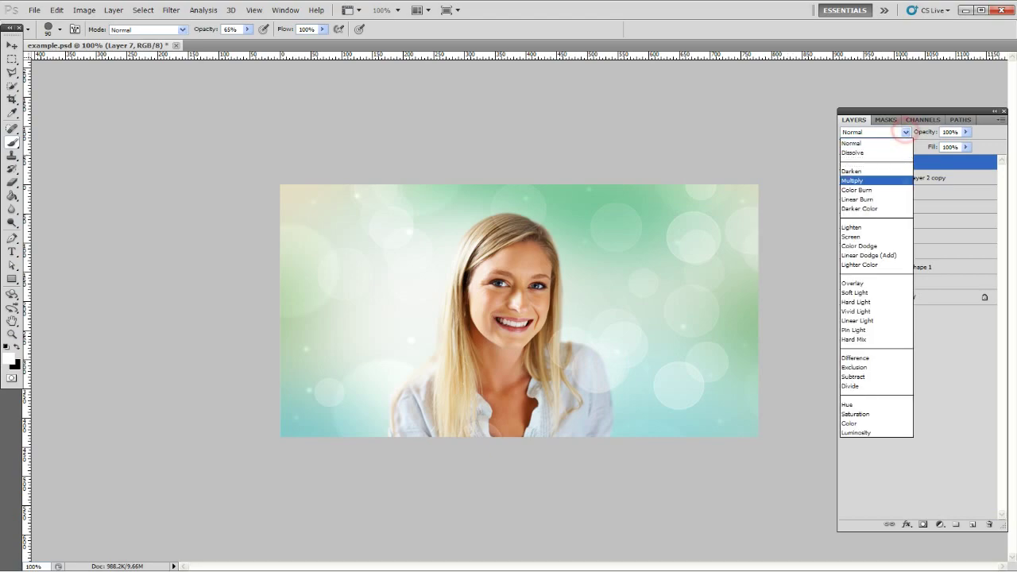
pyautogui.click(852, 283)
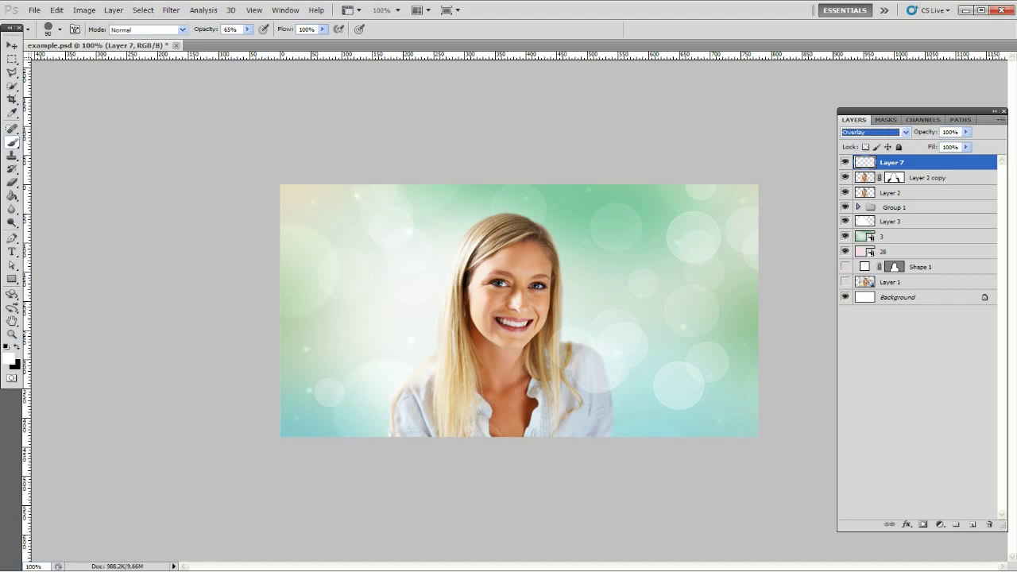
pyautogui.click(12, 45)
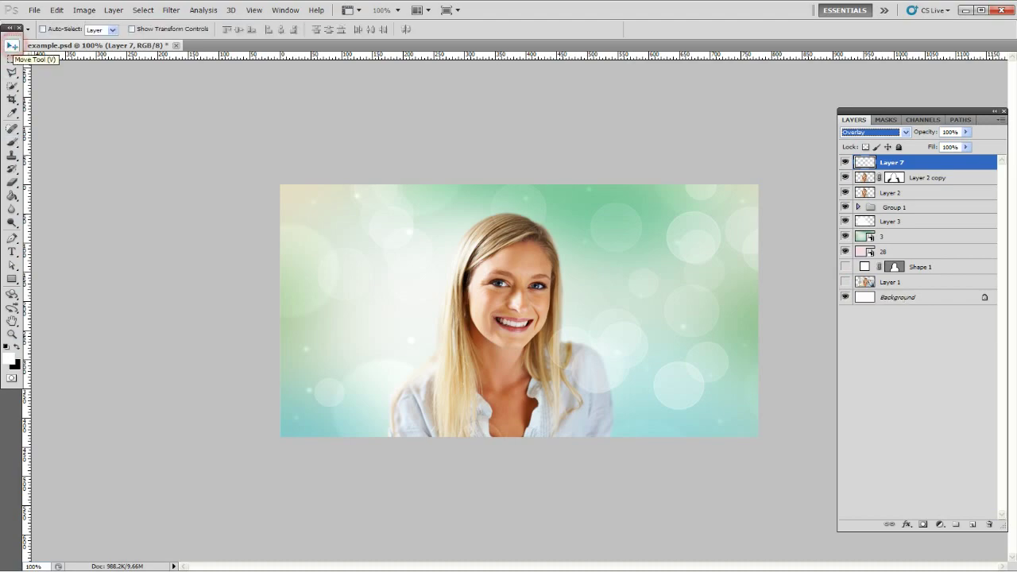
# Compare the pink and green backgrounds by toggling layer 3, leaving the green visible.
pyautogui.click(583, 263)
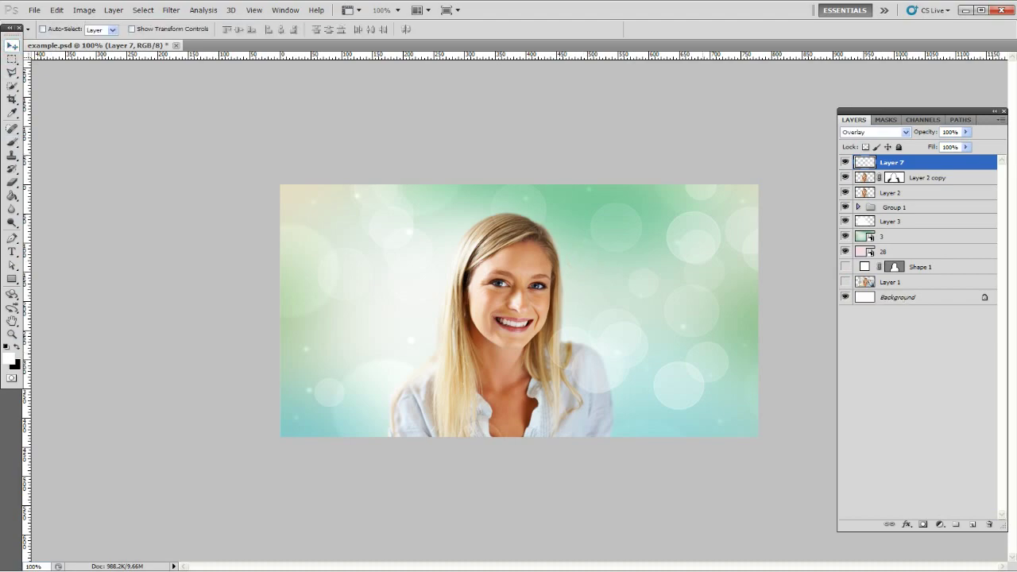
pyautogui.click(845, 236)
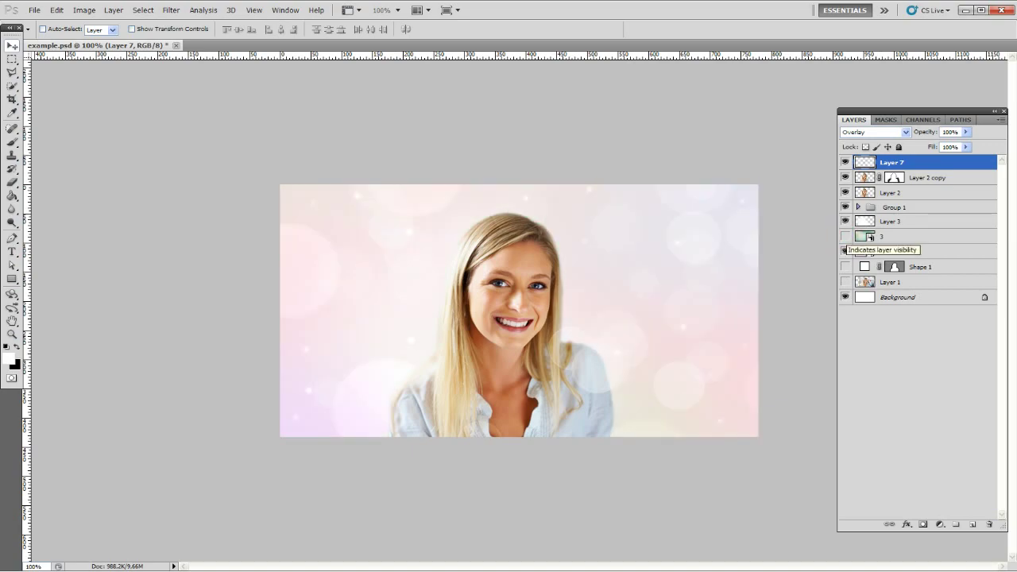
pyautogui.click(845, 236)
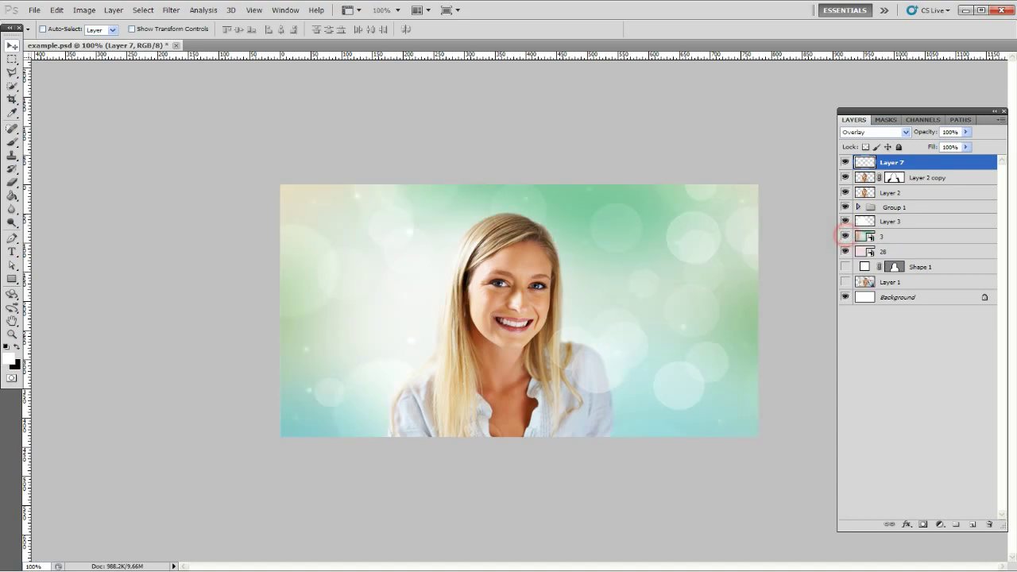
pyautogui.click(845, 236)
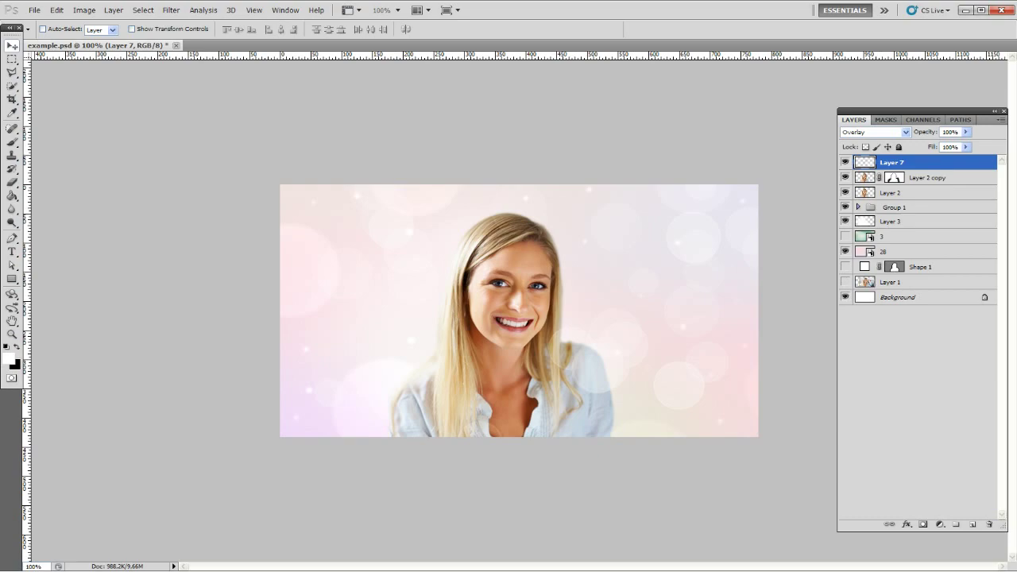
pyautogui.click(845, 236)
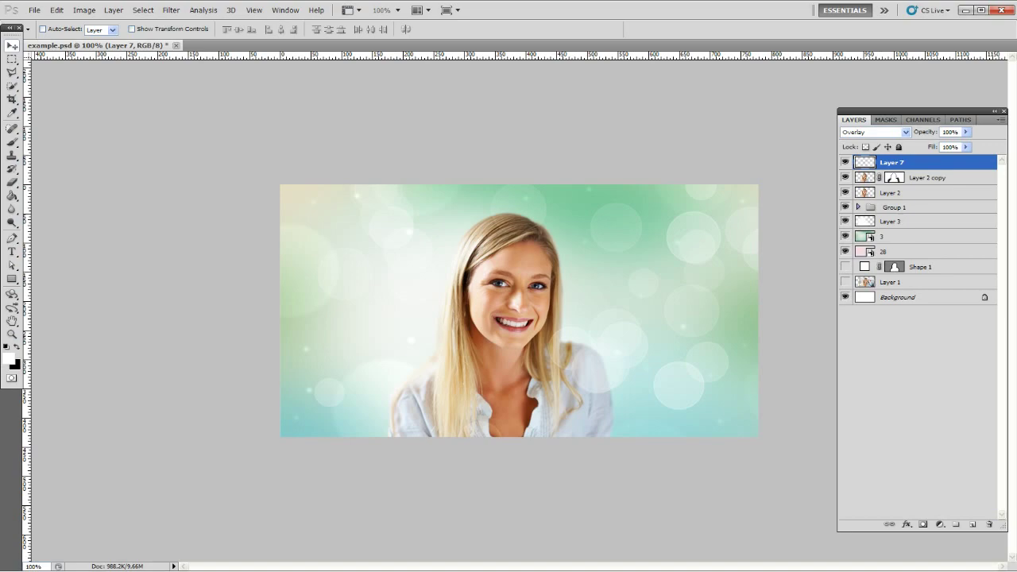
# Save the document as example.psd.
pyautogui.click(34, 10)
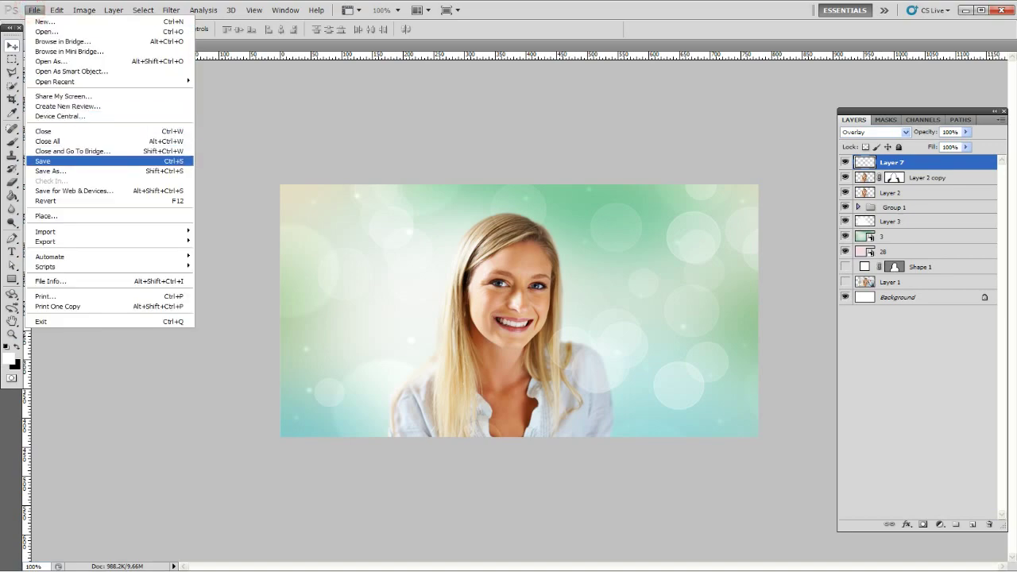
pyautogui.click(48, 160)
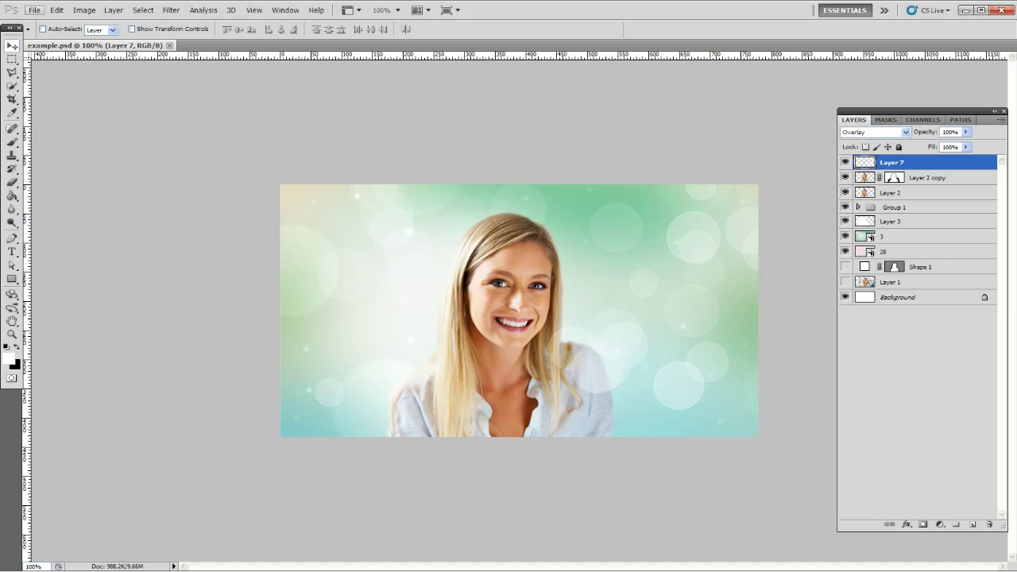
pyautogui.click(35, 10)
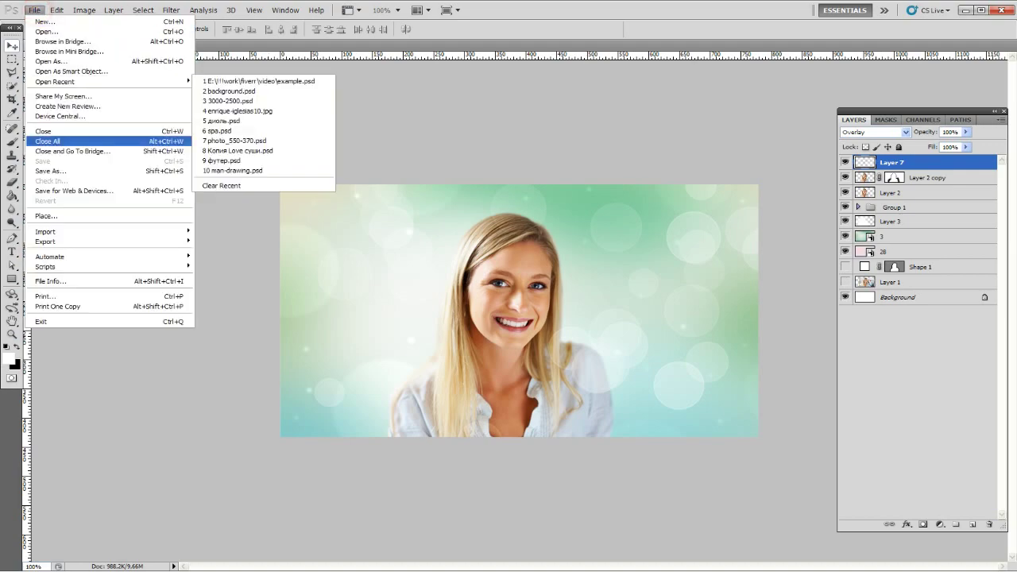
pyautogui.click(429, 141)
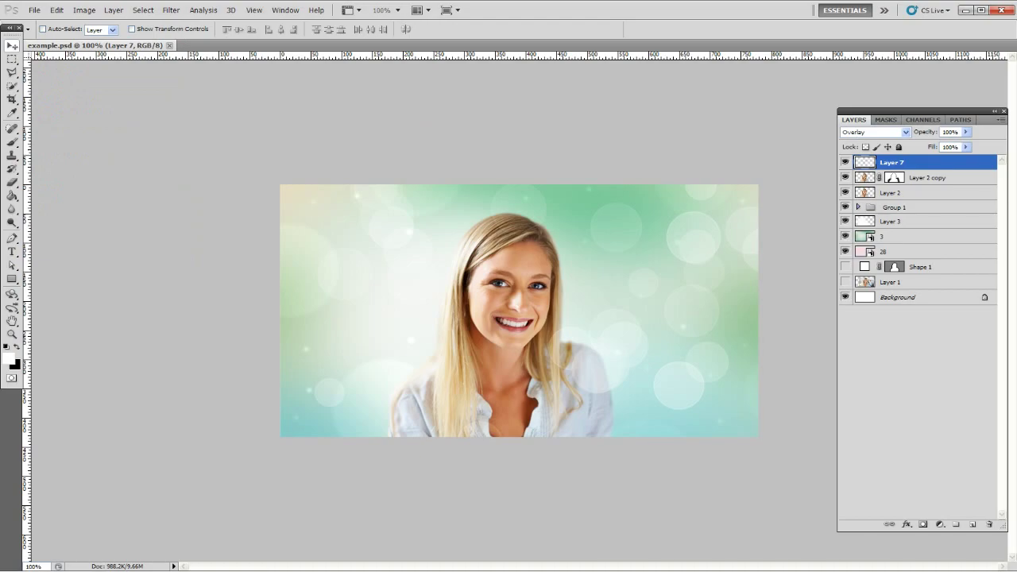